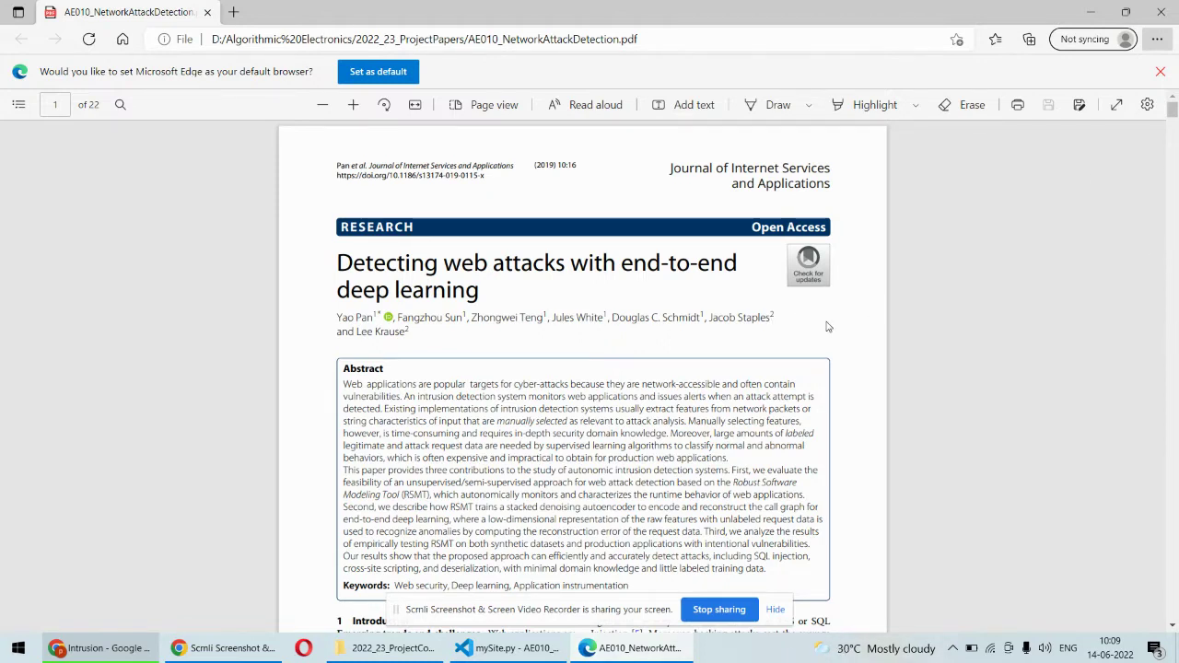
- Scroll the paper past its abstract down to the Introduction section on page 1
{"action": "scroll", "coordinate": [827, 326], "scroll_direction": "down", "scroll_amount": 5}
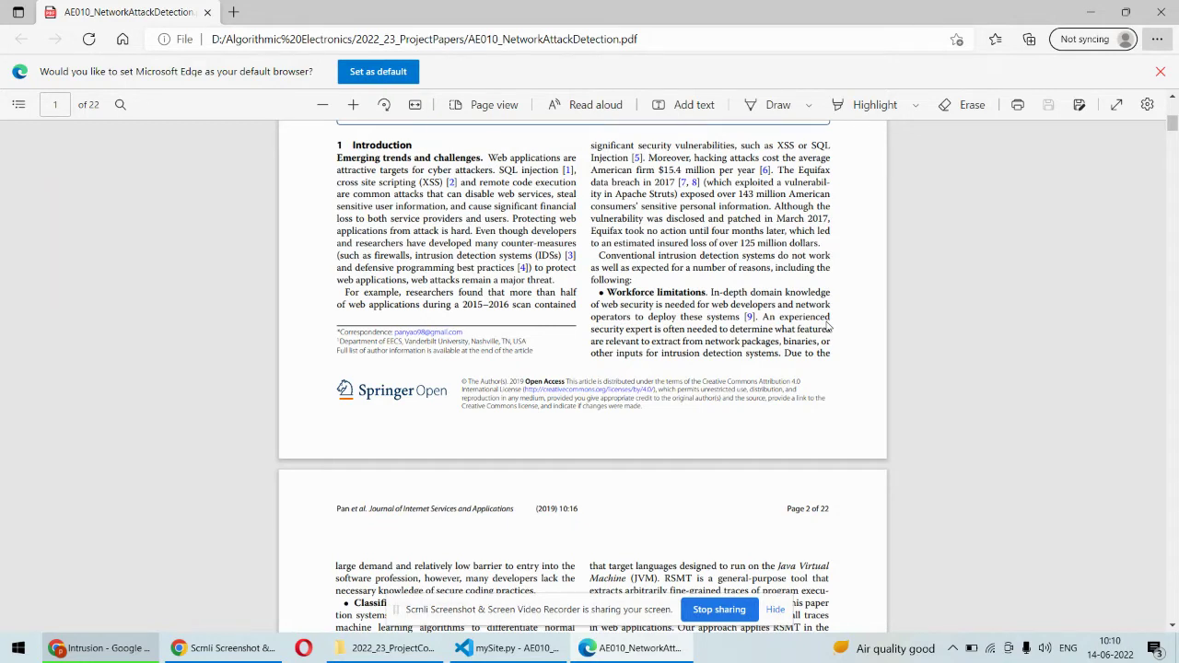
- Skim the Detecting web attacks paper down to page 14
{"action": "scroll", "coordinate": [828, 327], "scroll_direction": "down", "scroll_amount": 6}
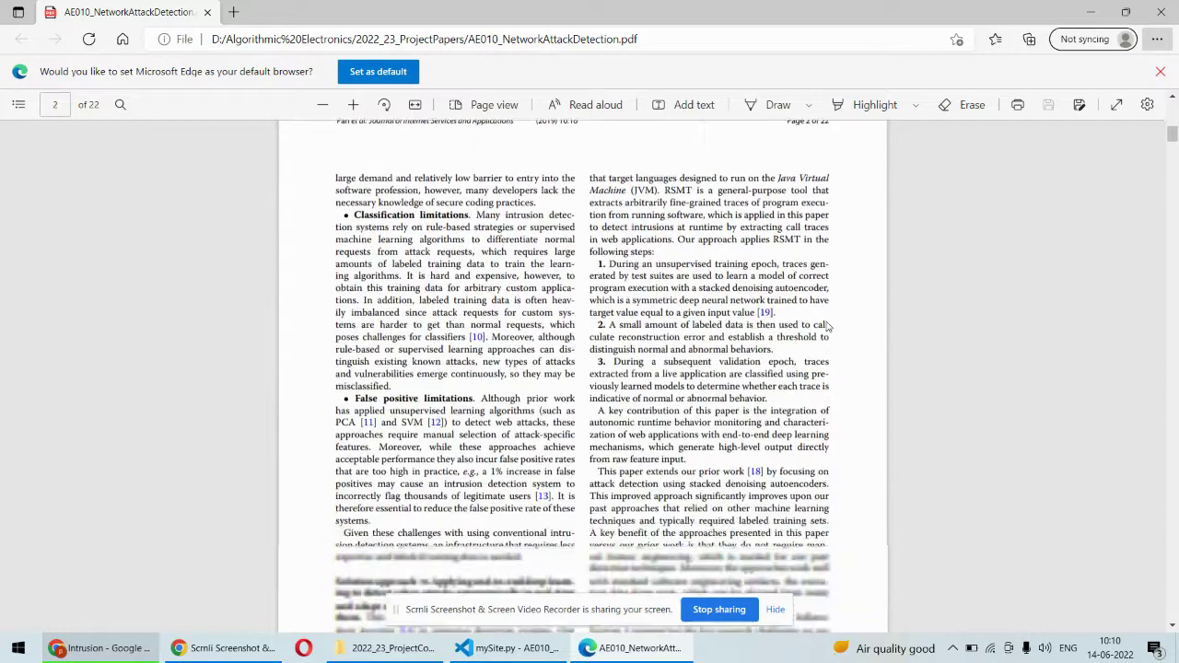
{"action": "scroll", "coordinate": [828, 327], "scroll_direction": "down", "scroll_amount": 8}
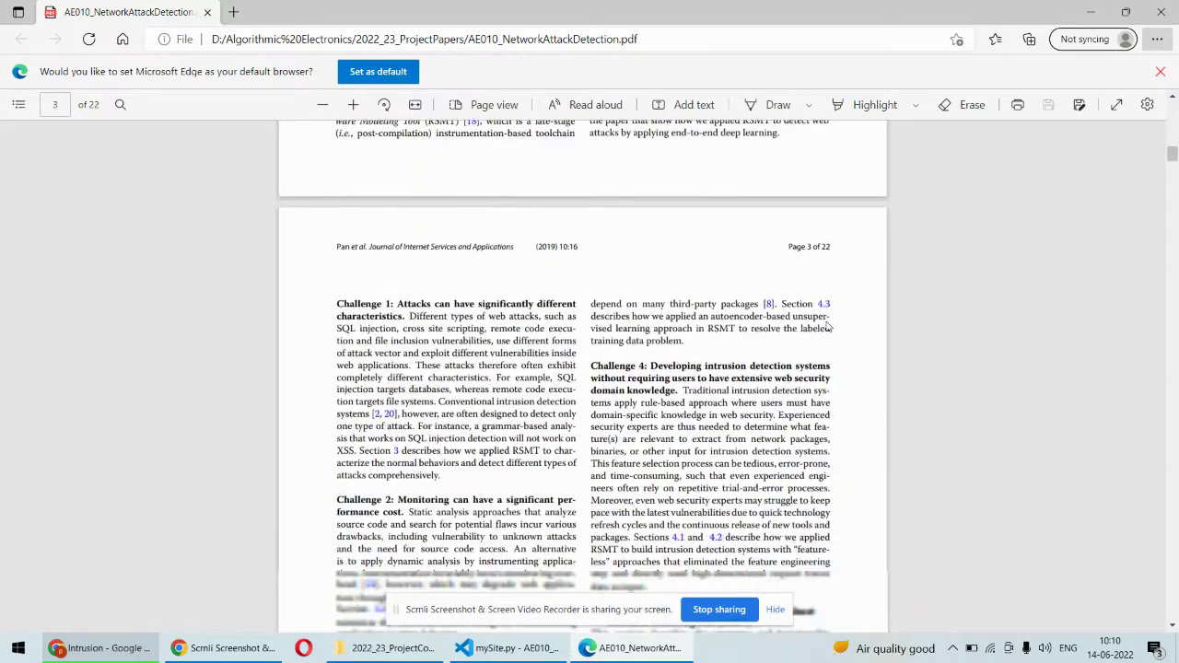
{"action": "scroll", "coordinate": [828, 327], "scroll_direction": "down", "scroll_amount": 3}
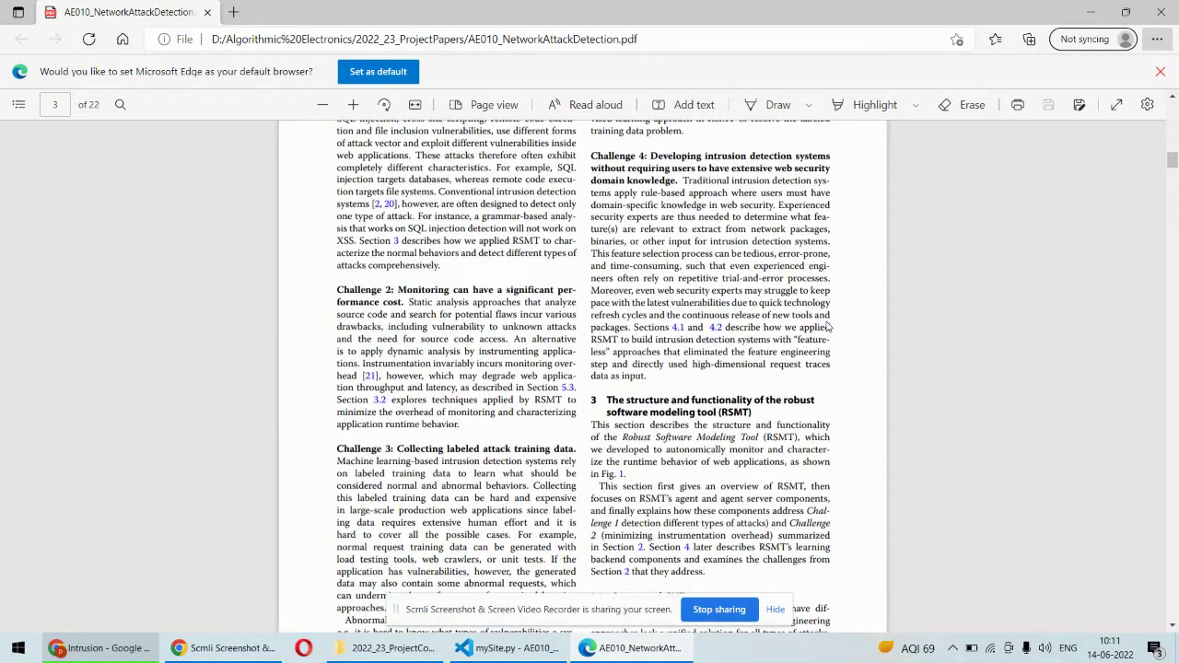
{"action": "scroll", "coordinate": [828, 327], "scroll_direction": "down", "scroll_amount": 10}
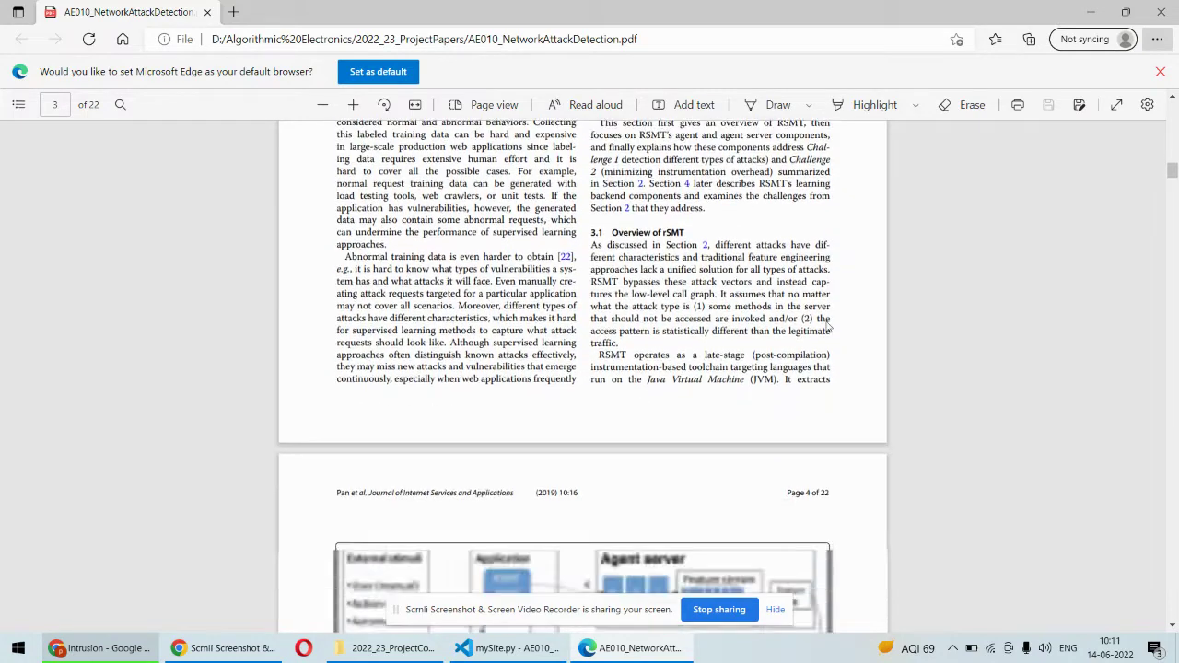
{"action": "scroll", "coordinate": [828, 327], "scroll_direction": "down", "scroll_amount": 7}
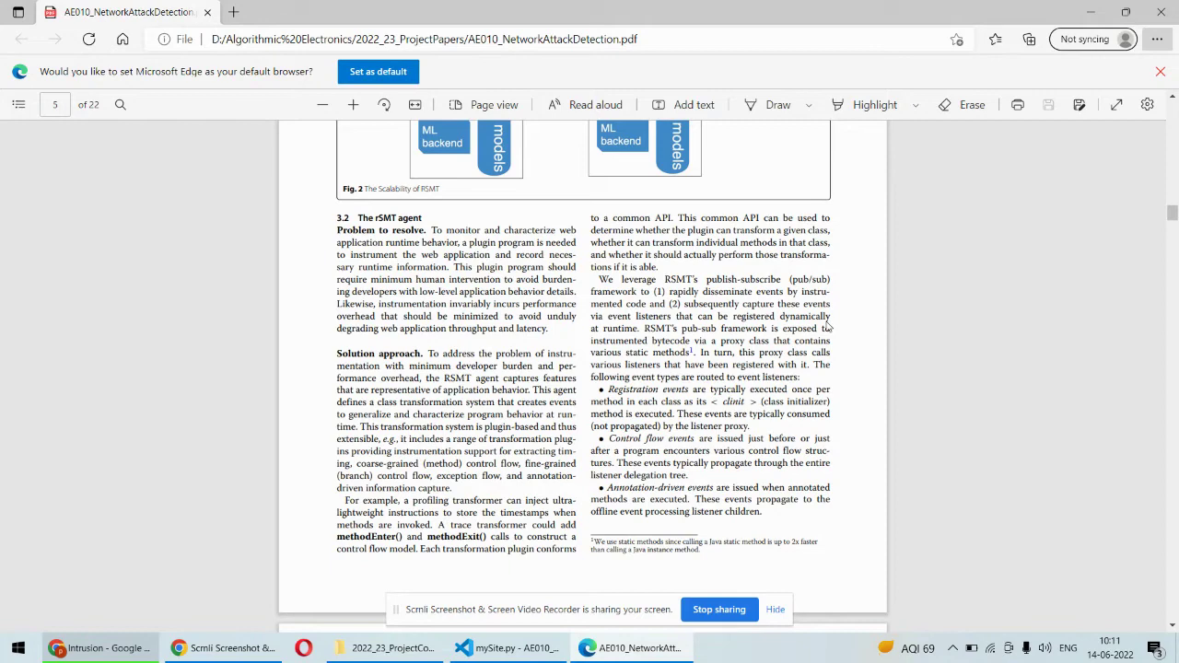
{"action": "scroll", "coordinate": [828, 327], "scroll_direction": "down", "scroll_amount": 8}
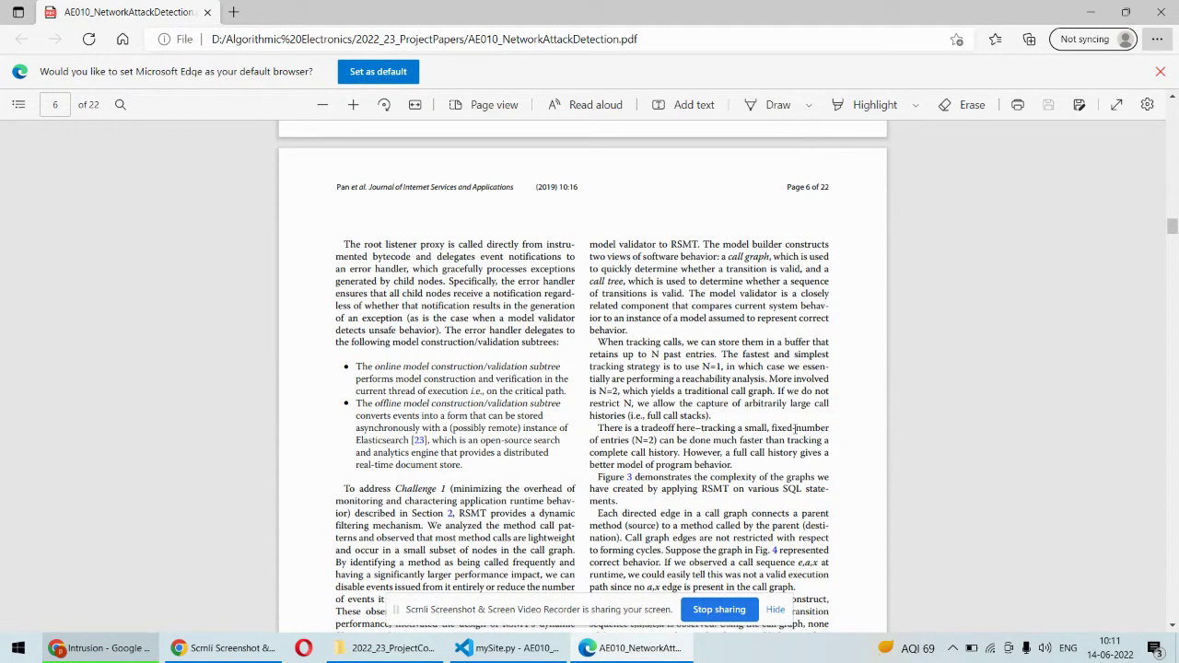
{"action": "scroll", "coordinate": [589, 351], "scroll_direction": "down", "scroll_amount": 20}
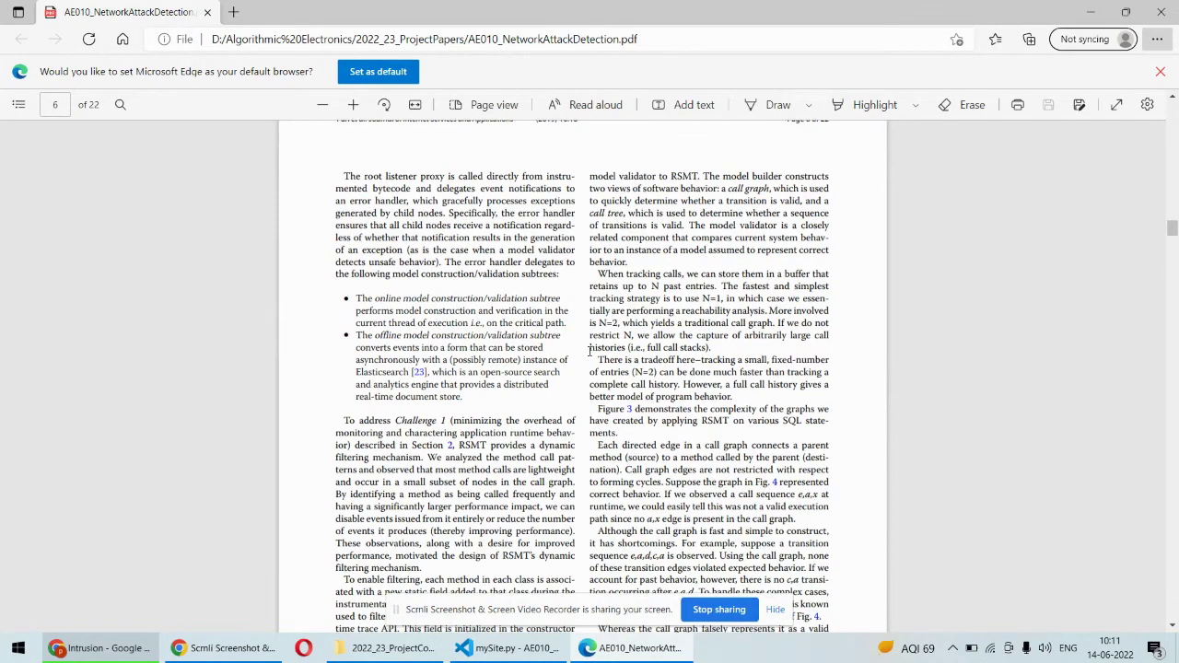
{"action": "scroll", "coordinate": [590, 351], "scroll_direction": "down", "scroll_amount": 20}
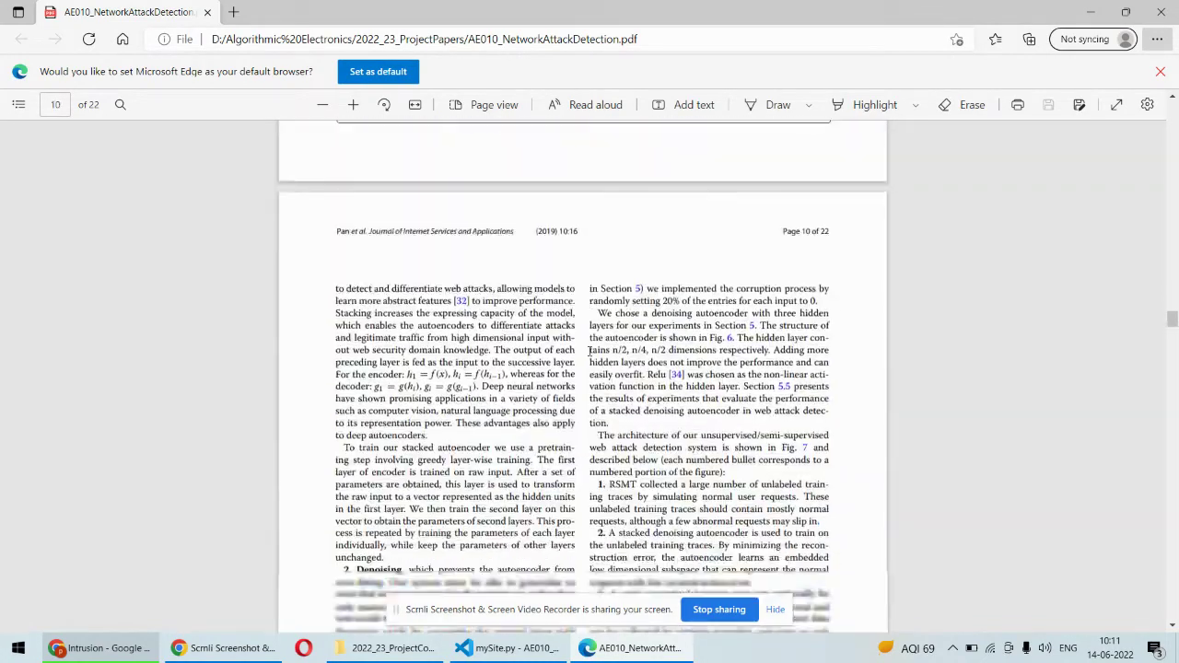
{"action": "scroll", "coordinate": [590, 351], "scroll_direction": "down", "scroll_amount": 15}
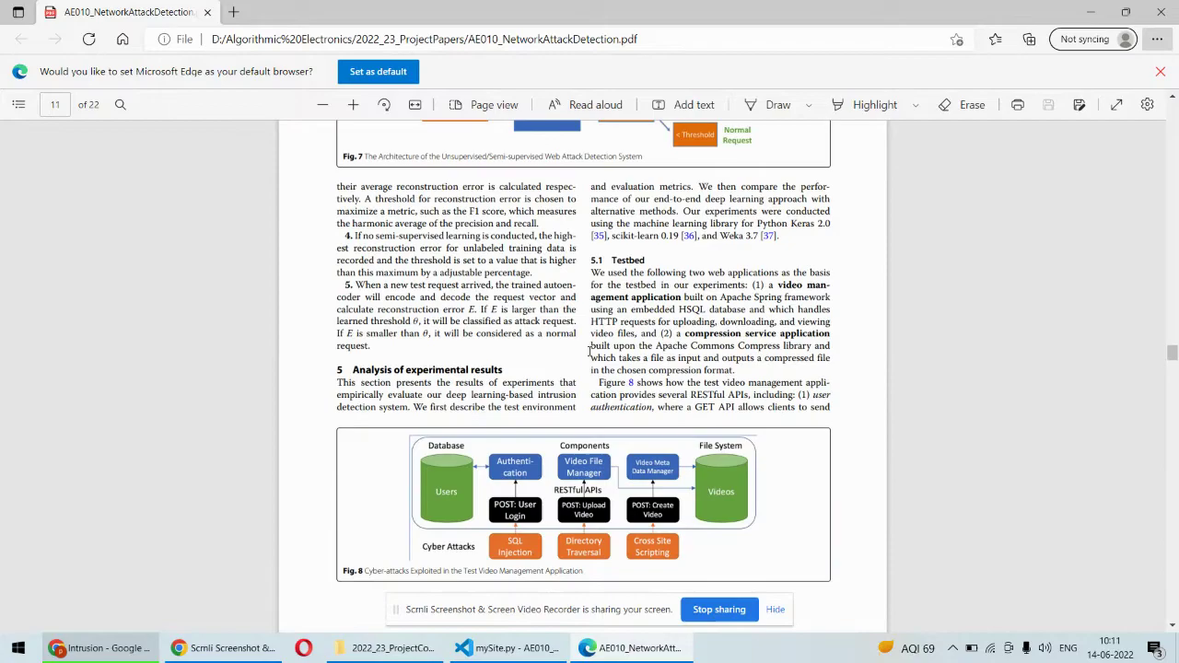
{"action": "scroll", "coordinate": [590, 351], "scroll_direction": "down", "scroll_amount": 12}
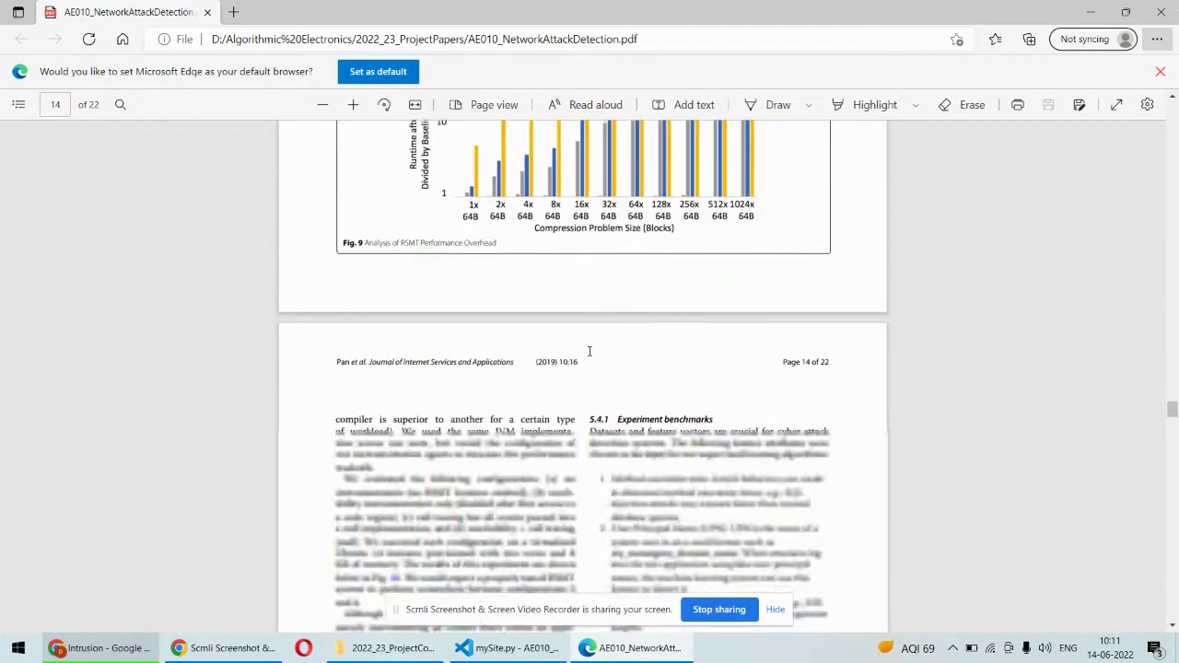
- In mySite.py, browse the templates and static folders, then select the Flask import on line 2
{"action": "left_click", "coordinate": [509, 652]}
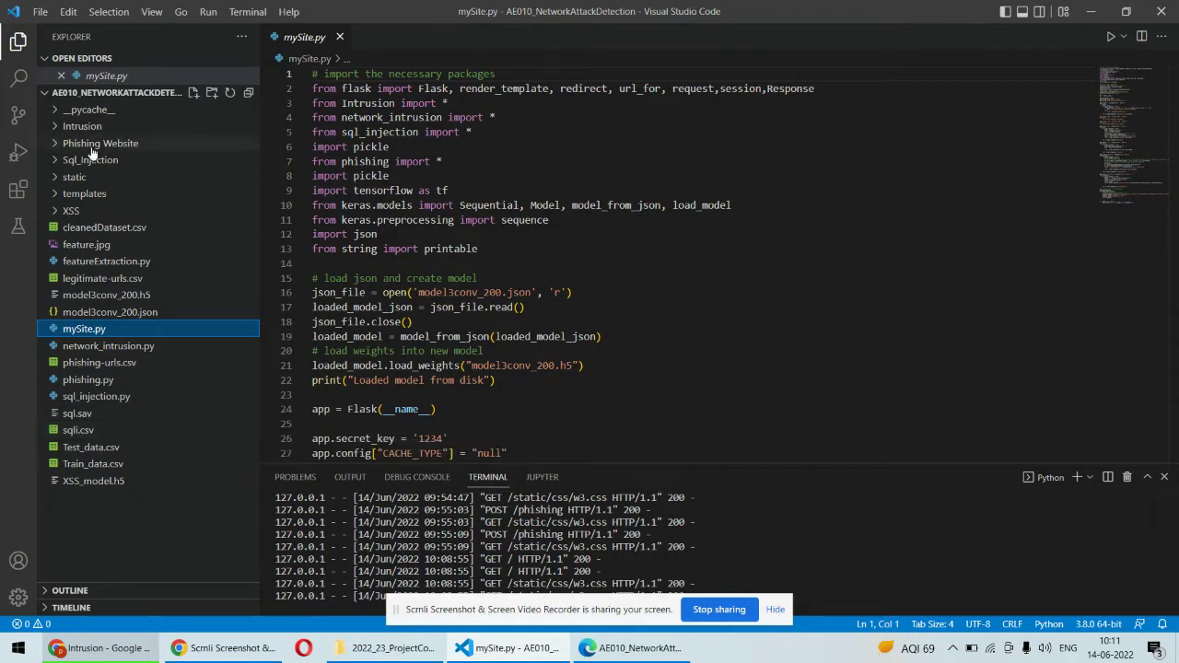
{"action": "left_click", "coordinate": [55, 194]}
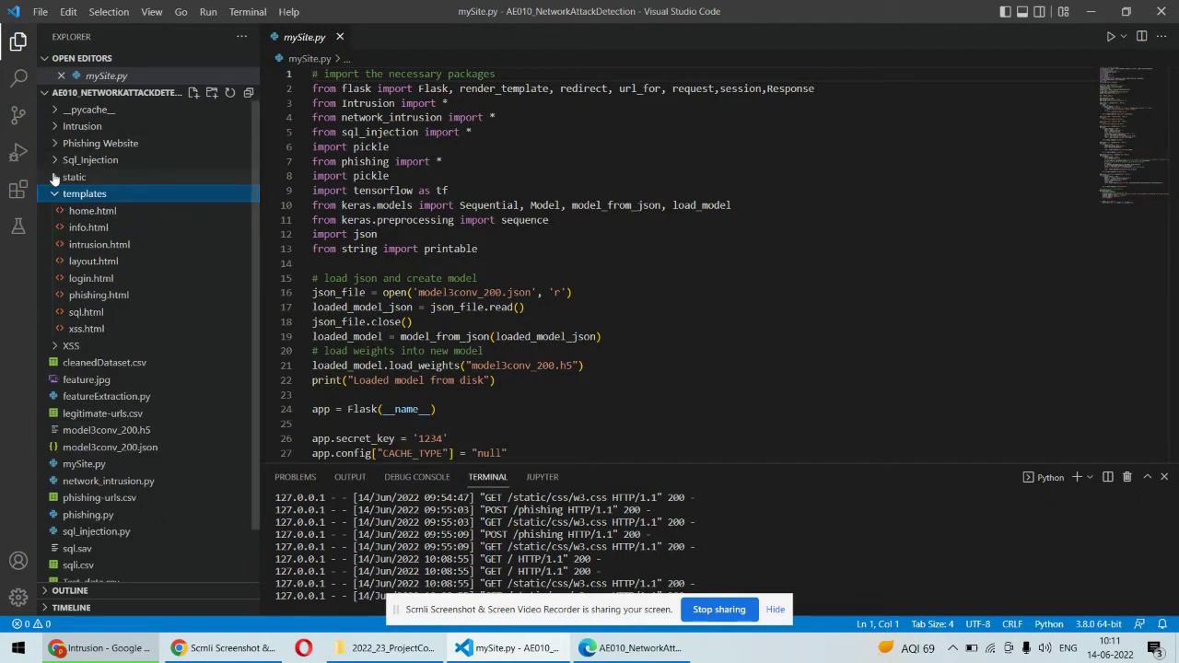
{"action": "left_click", "coordinate": [56, 177]}
{"action": "left_click", "coordinate": [56, 177]}
{"action": "left_click", "coordinate": [55, 194]}
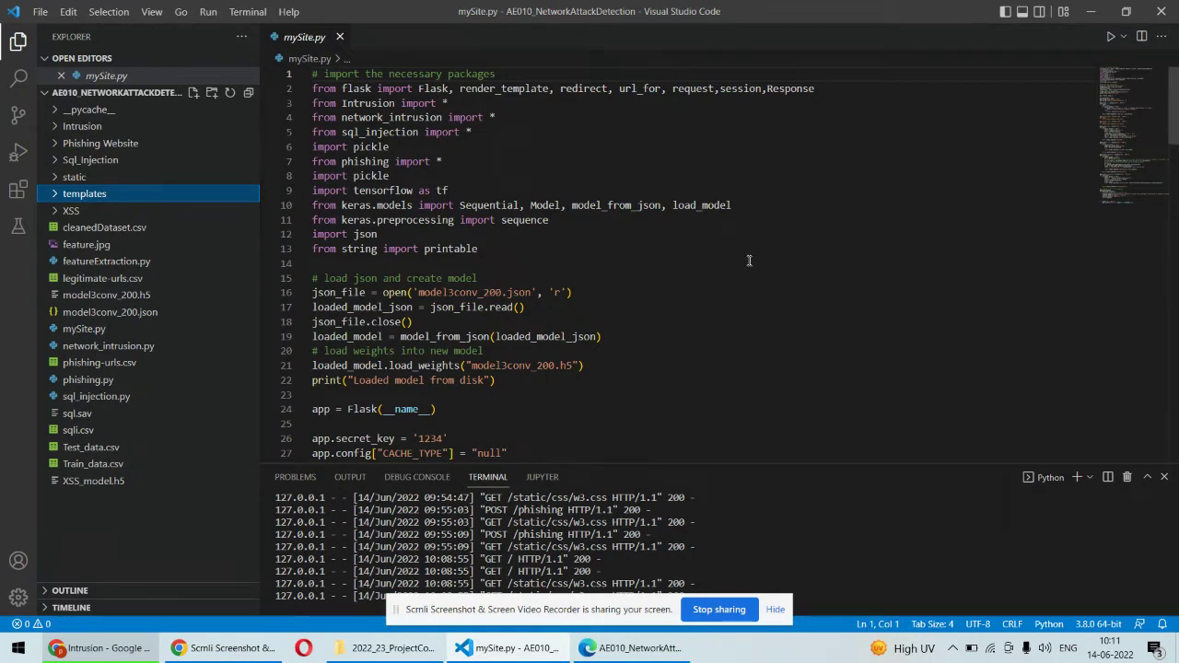
{"action": "triple_click", "coordinate": [355, 88]}
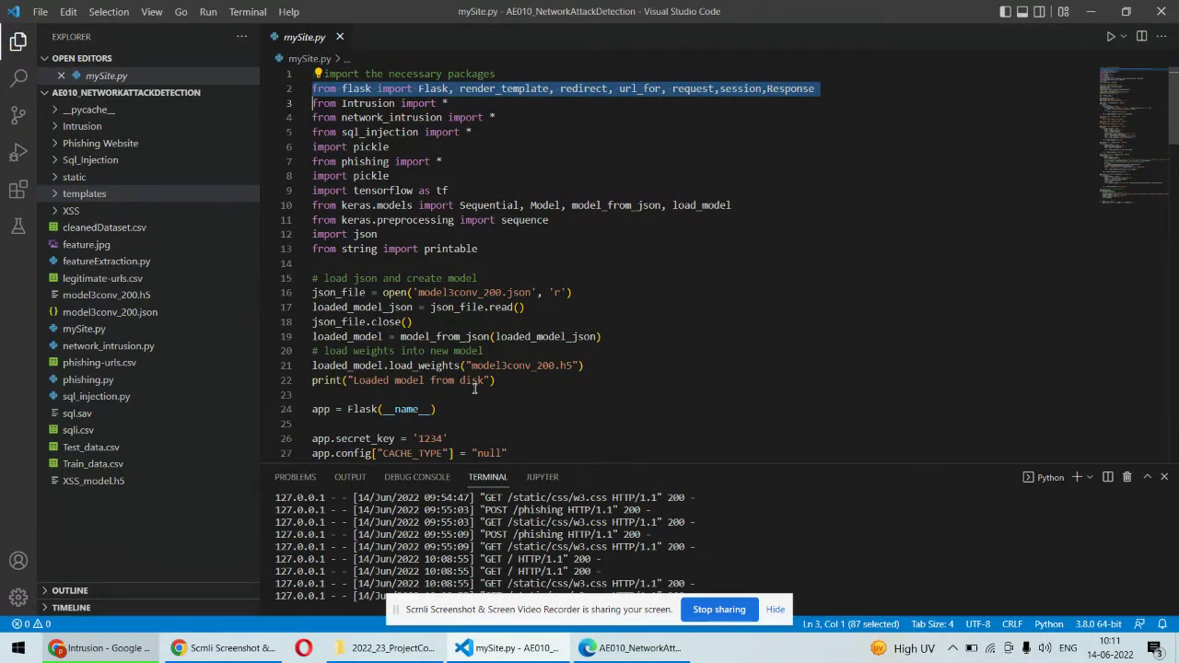
- Log in to the localhost:5000 app with the saved username and the account password
{"action": "left_click", "coordinate": [108, 648]}
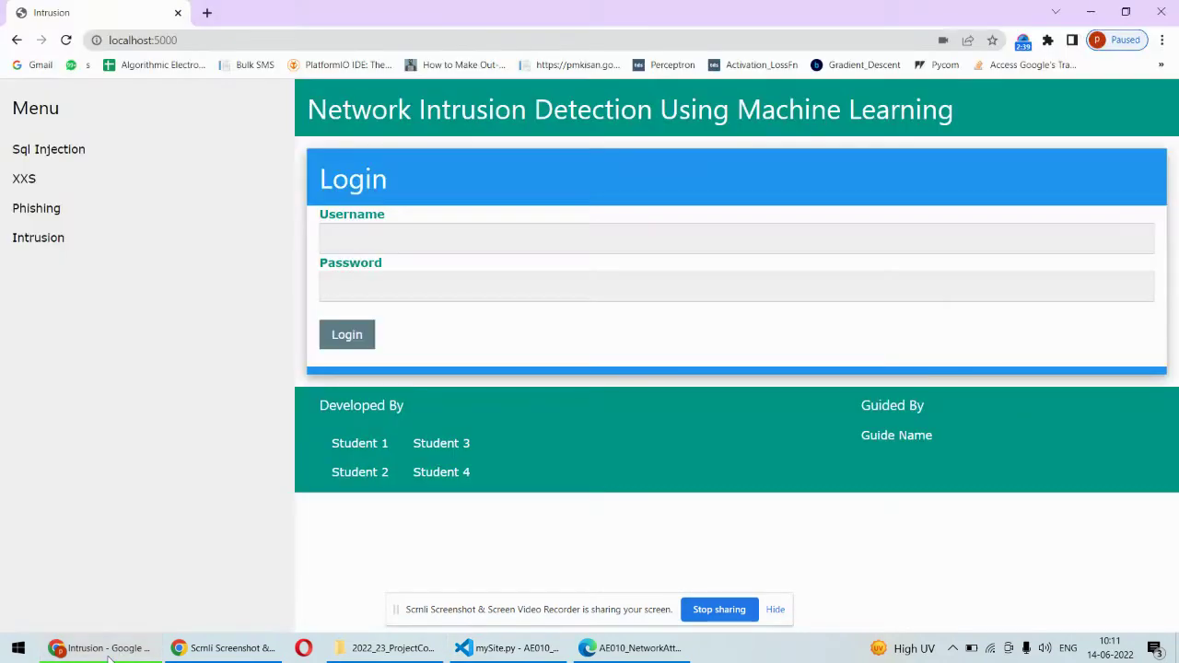
{"action": "left_click", "coordinate": [199, 38]}
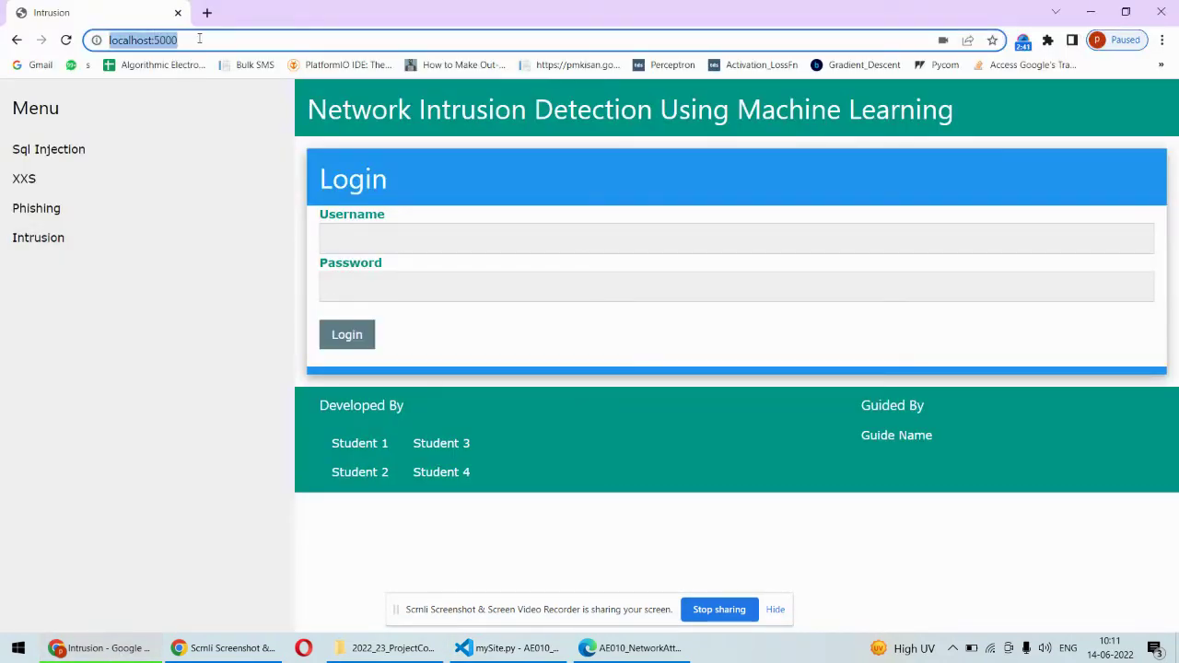
{"action": "left_click", "coordinate": [214, 39]}
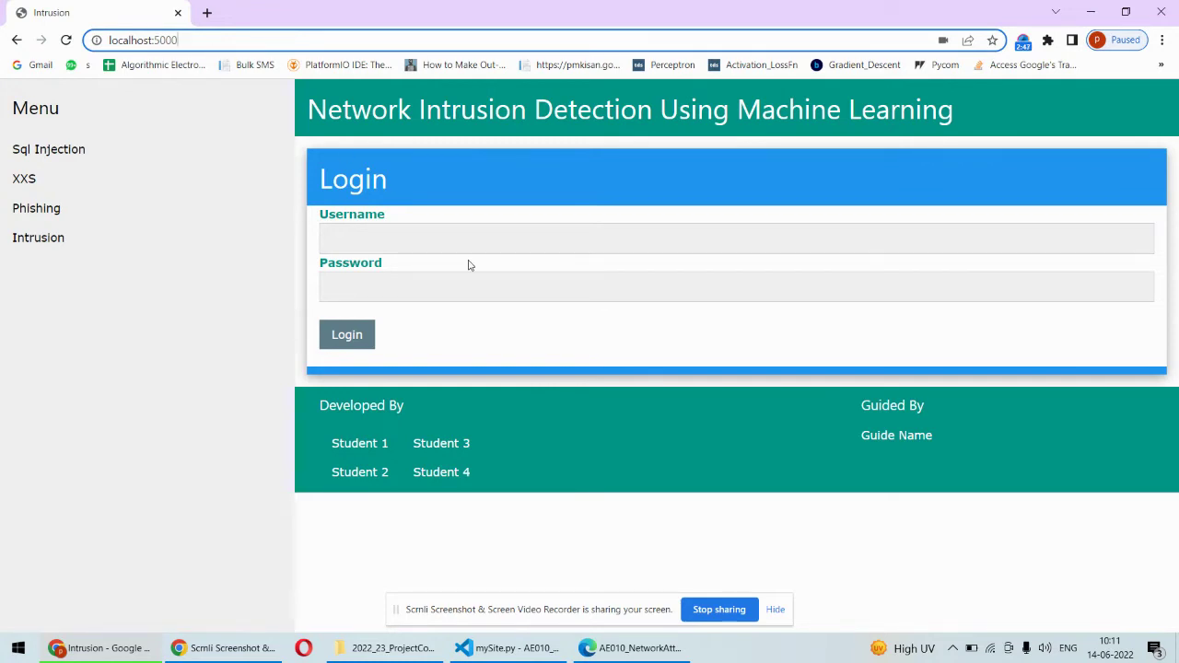
{"action": "left_click", "coordinate": [406, 237]}
{"action": "left_click", "coordinate": [426, 278]}
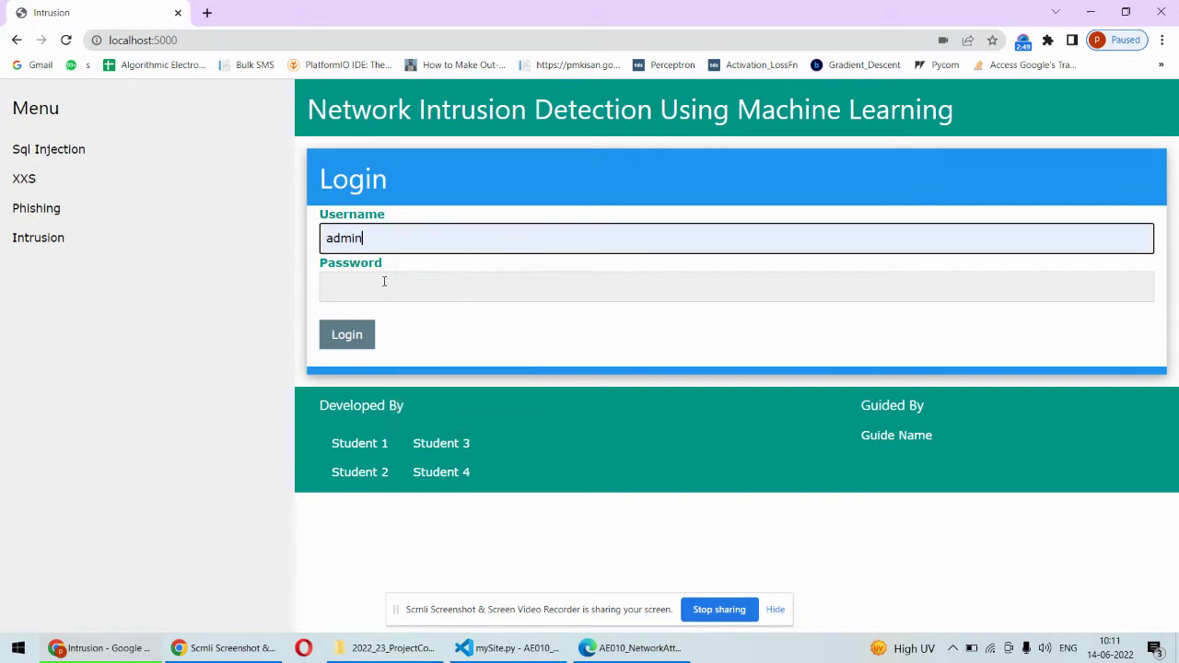
{"action": "left_click", "coordinate": [384, 281]}
{"action": "type", "text": "admin"}
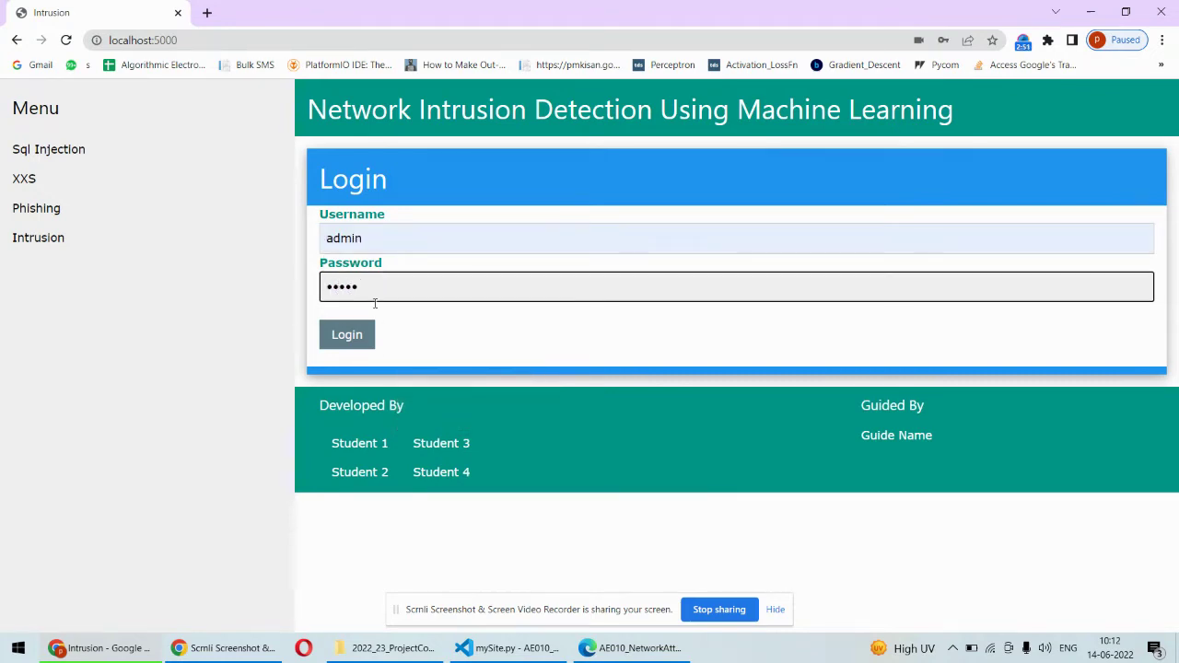
{"action": "left_click", "coordinate": [350, 336]}
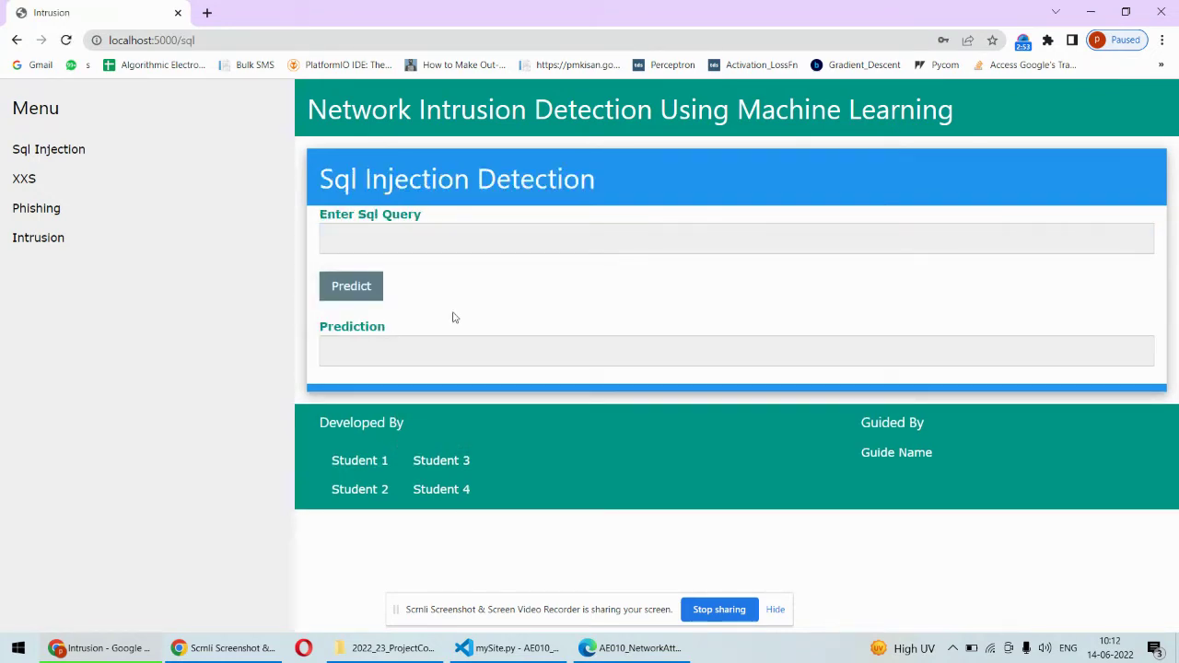
- Predict the saved userid-is-NULL injection query and get it flagged as SQL Injection
{"action": "left_click", "coordinate": [387, 237]}
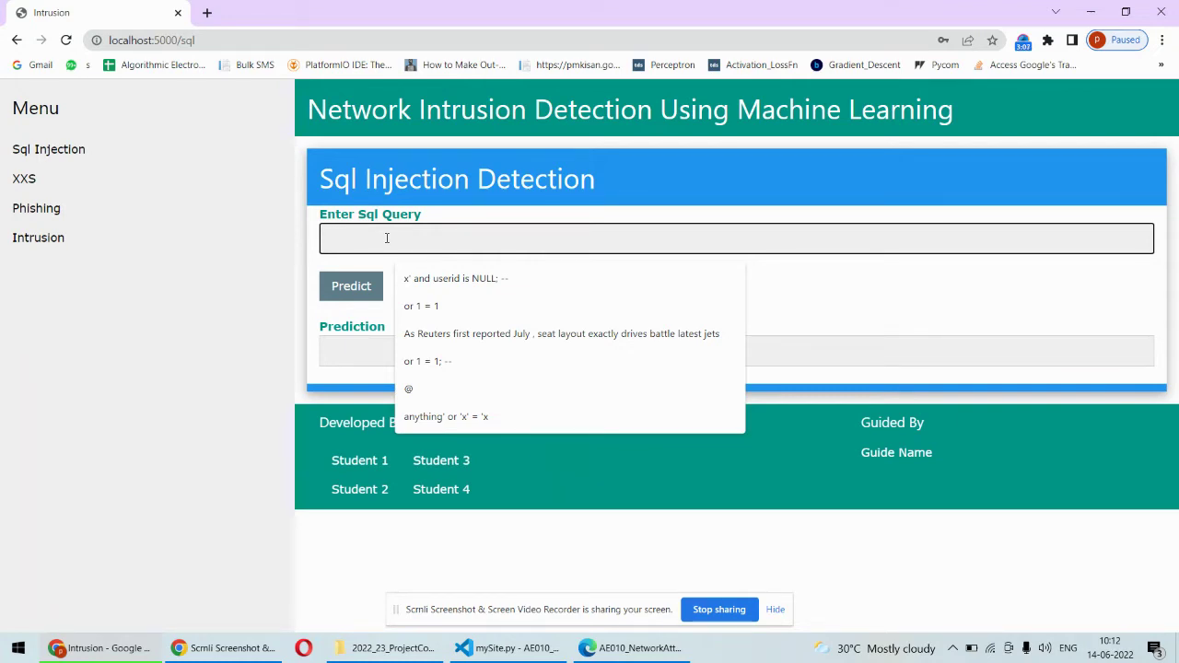
{"action": "left_click", "coordinate": [492, 279]}
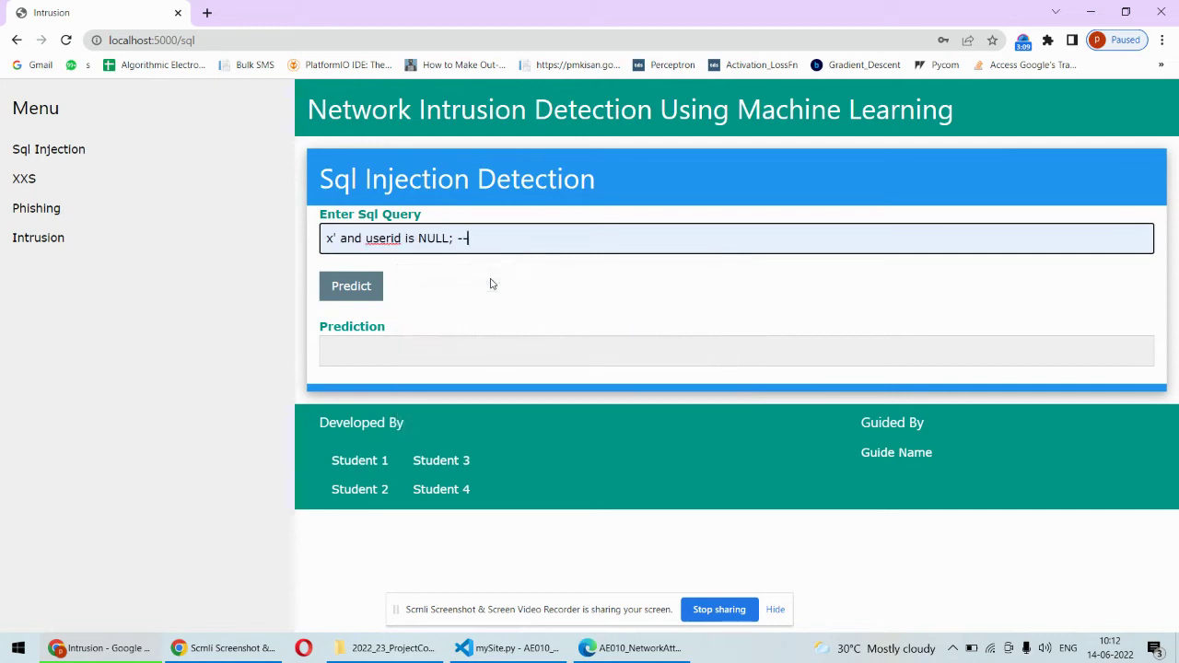
{"action": "left_click", "coordinate": [354, 285]}
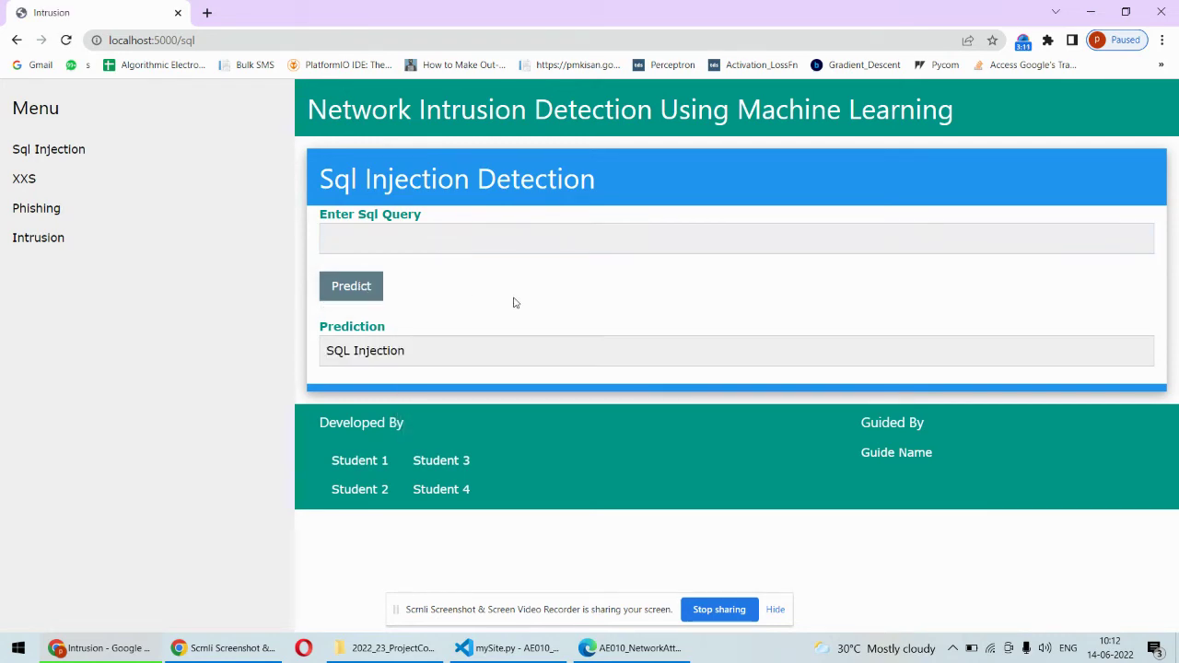
{"action": "left_click_drag", "start_coordinate": [432, 354], "coordinate": [318, 360]}
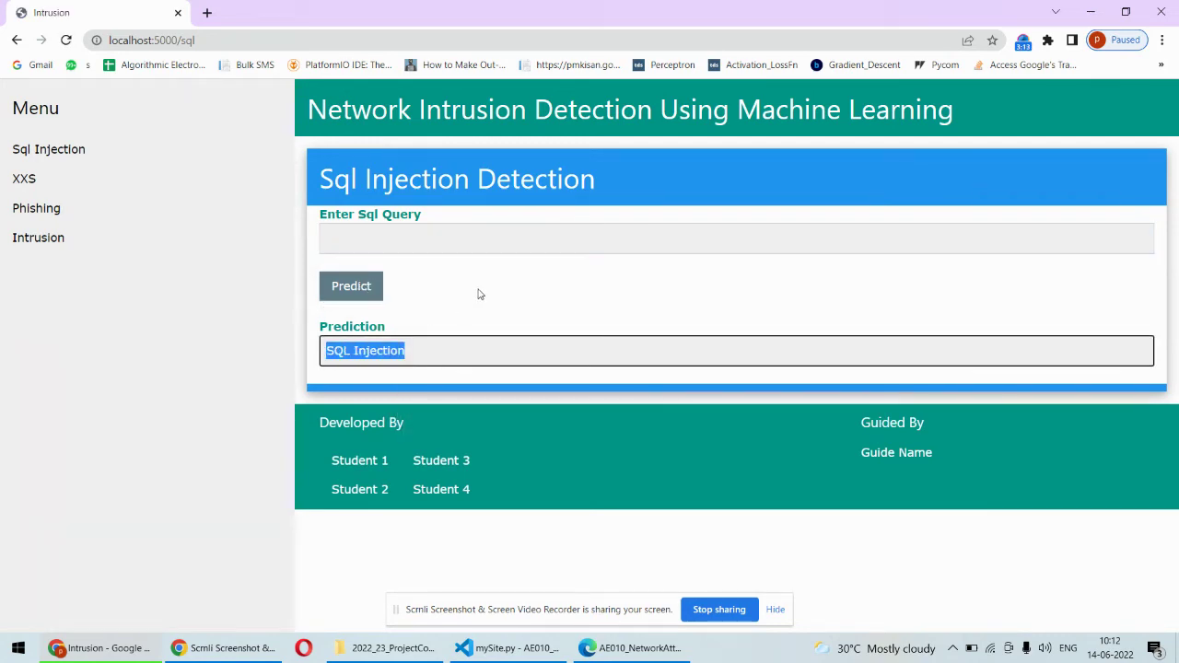
- Predict the saved Reuters news sentence and get it classified as Normal
{"action": "left_click", "coordinate": [396, 240]}
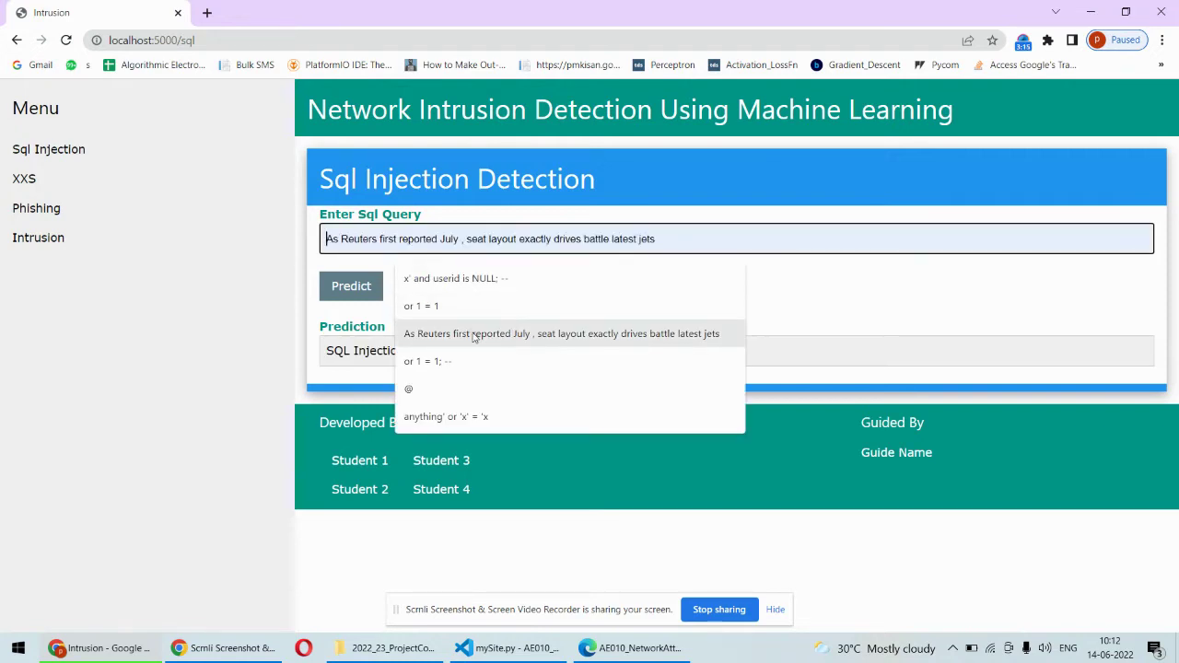
{"action": "left_click", "coordinate": [397, 333]}
{"action": "left_click", "coordinate": [354, 290]}
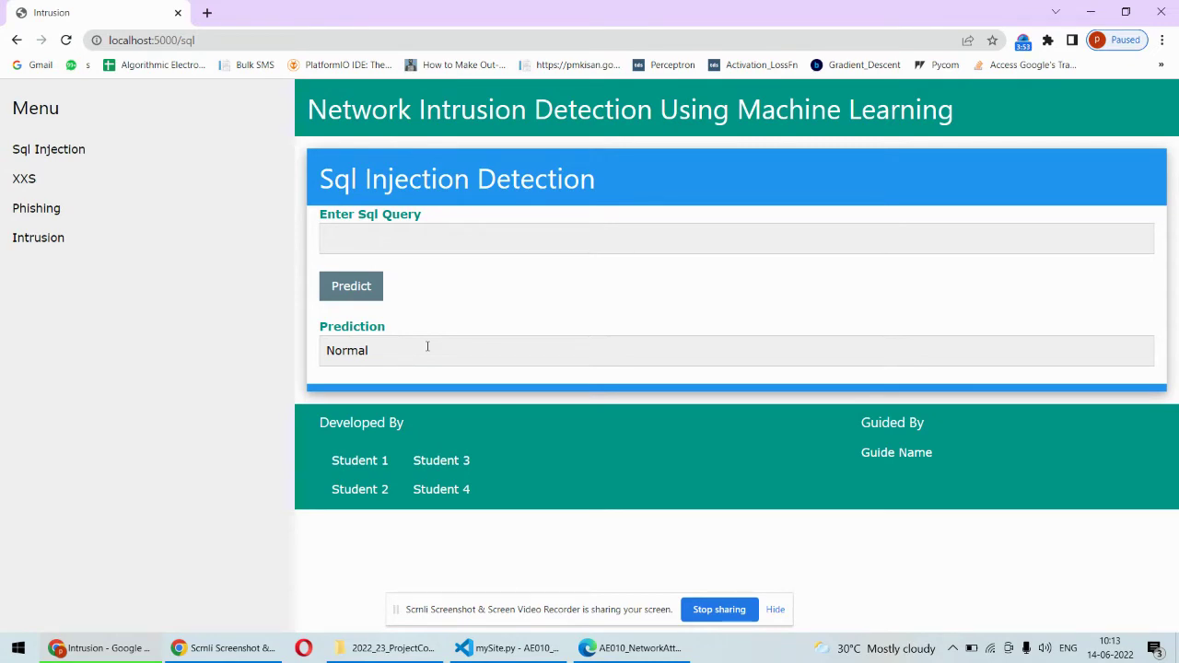
- Open the XSS Detection page and focus its script box, then return to mySite.py
{"action": "left_click", "coordinate": [41, 185]}
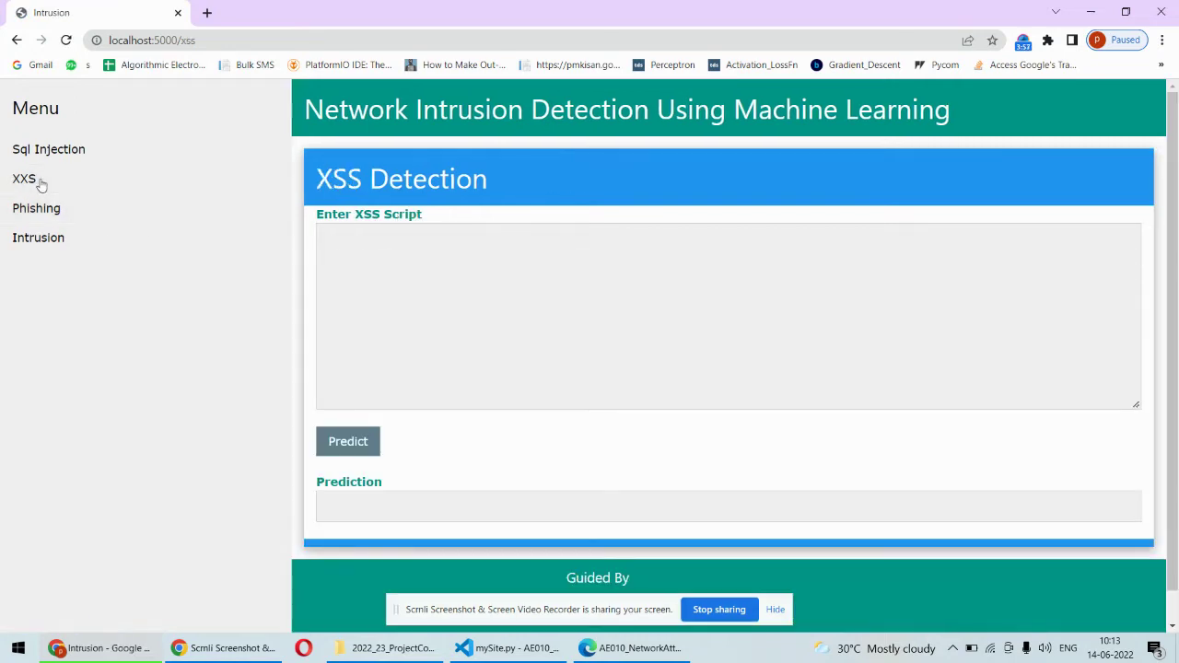
{"action": "left_click", "coordinate": [360, 254]}
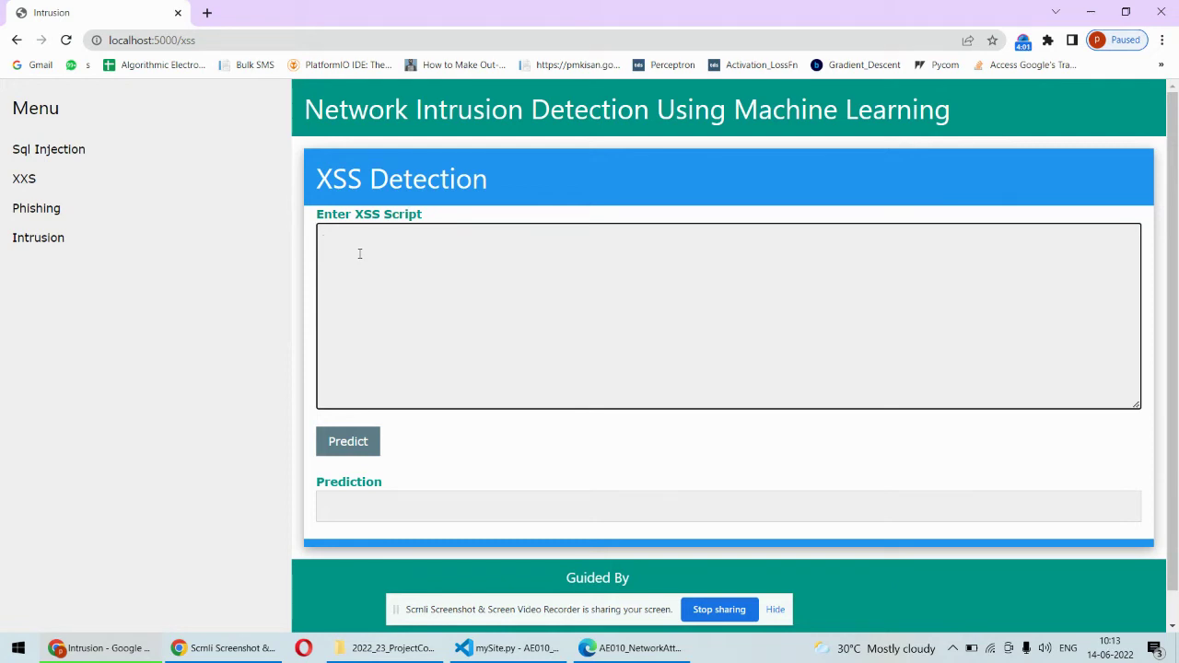
{"action": "left_click", "coordinate": [511, 648]}
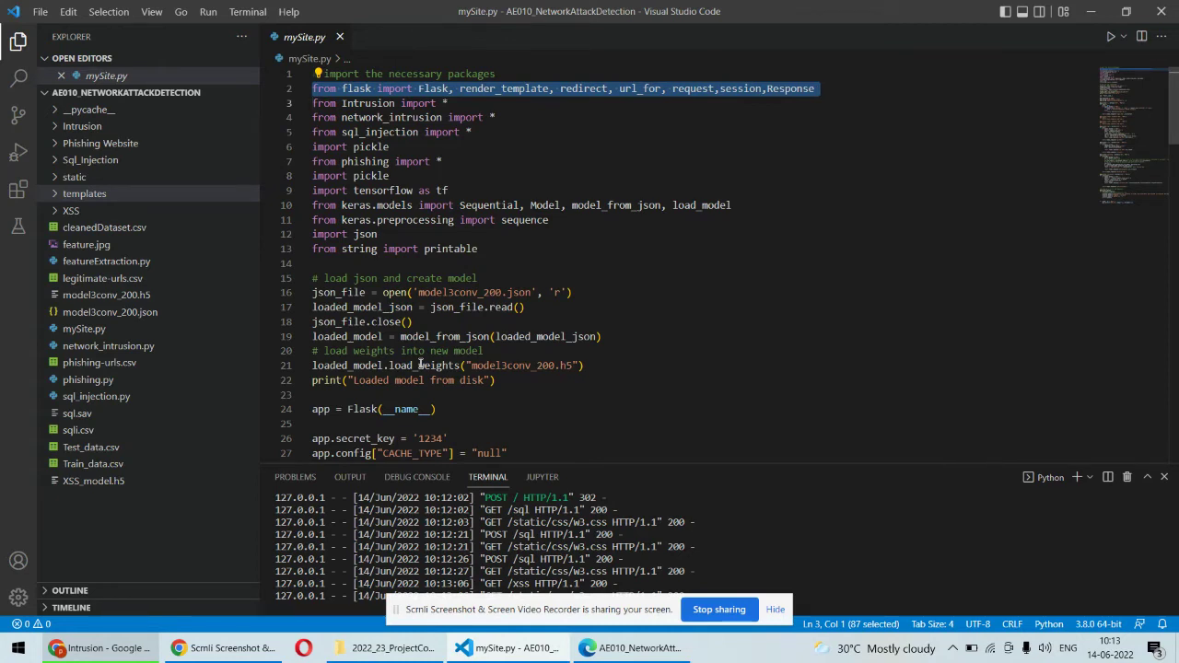
- Open XSS_dataset.csv from the XSS folder and select the onmouseover sample on line 3
{"action": "left_click", "coordinate": [60, 211]}
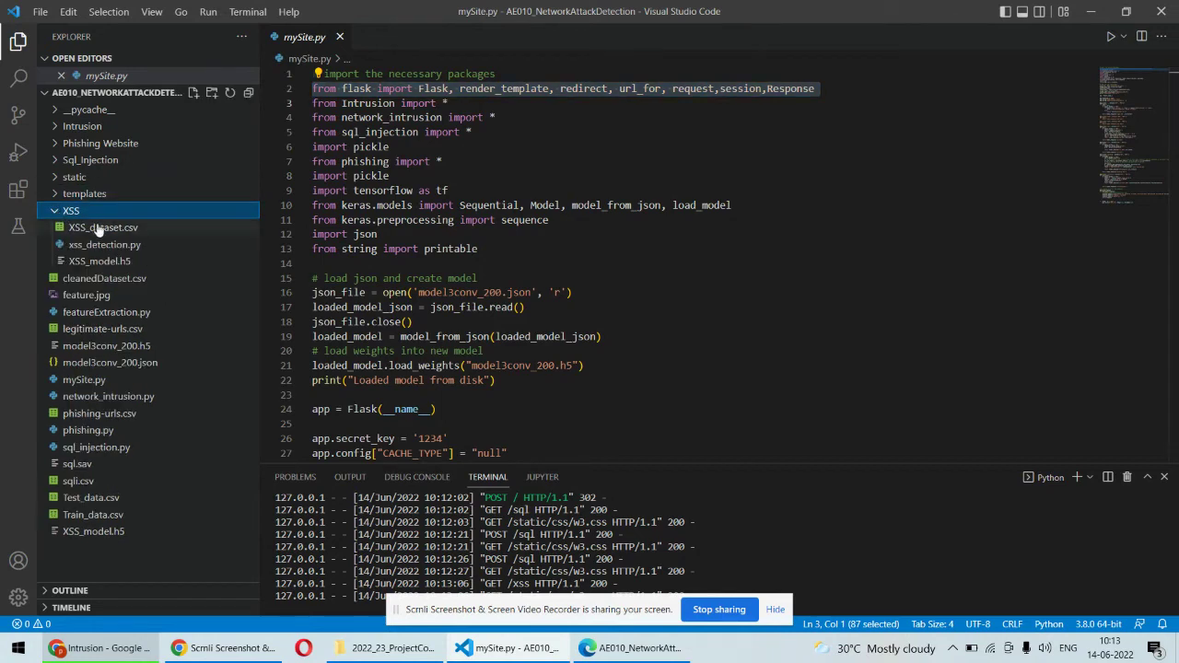
{"action": "left_click", "coordinate": [98, 228]}
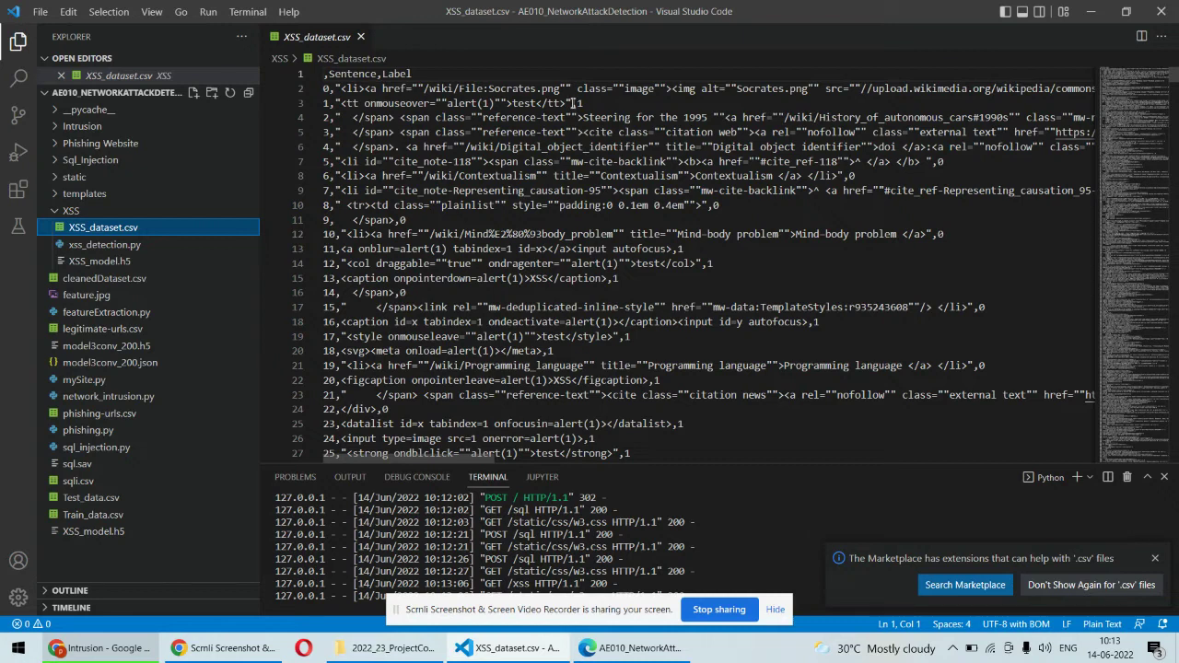
{"action": "left_click_drag", "start_coordinate": [573, 103], "coordinate": [334, 104]}
{"action": "key", "text": "ctrl+c"}
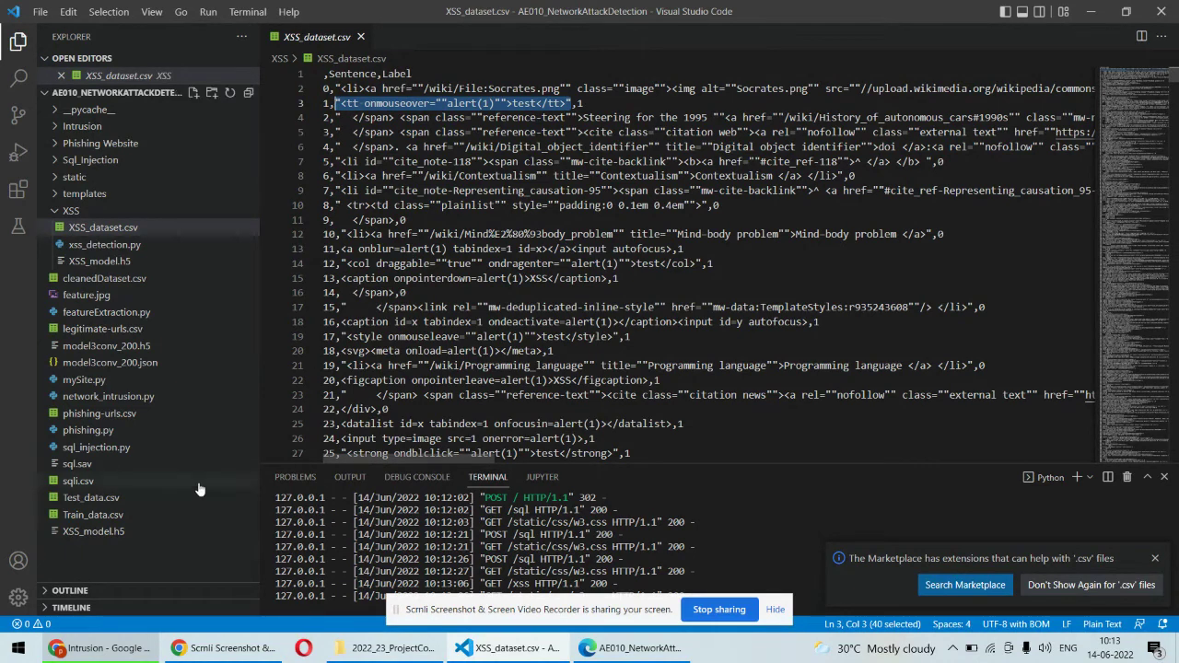
- Paste the onmouseover sample into the XSS page, predict it, then collapse the XSS folder
{"action": "left_click", "coordinate": [101, 647]}
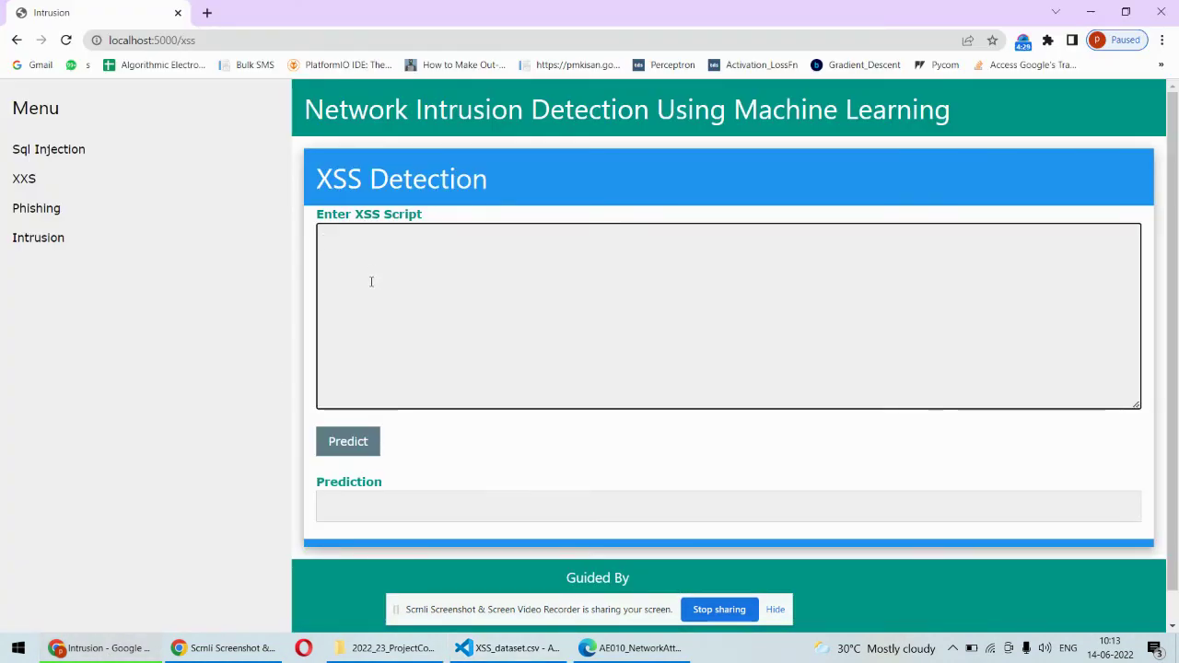
{"action": "key", "text": "ctrl+v"}
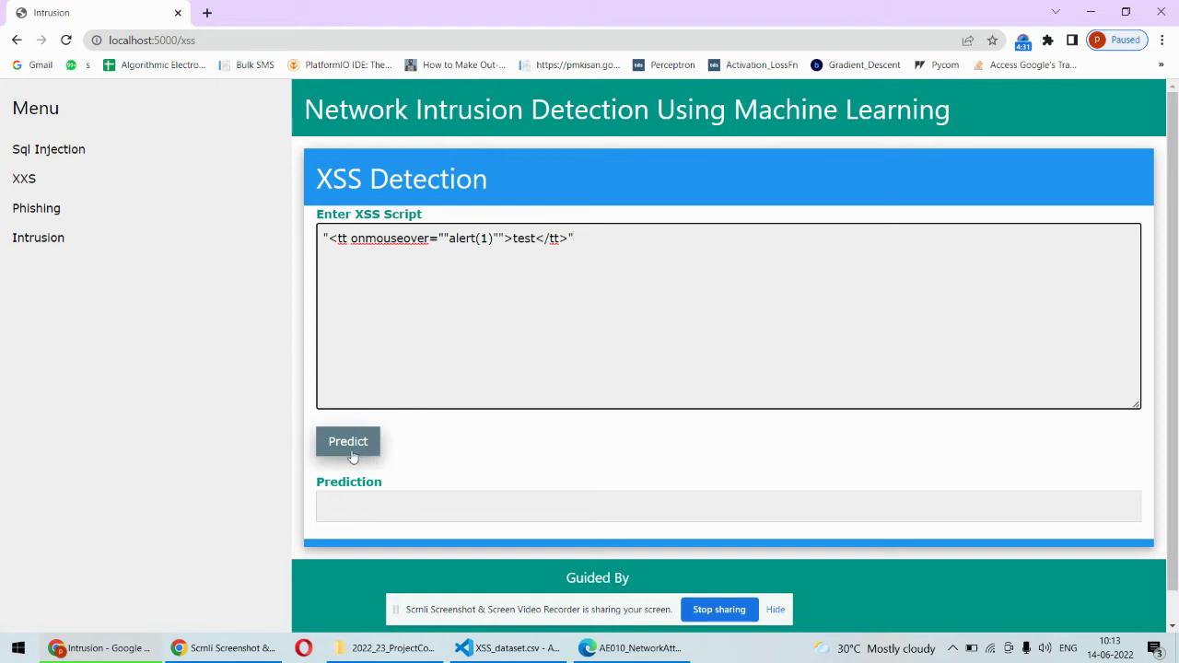
{"action": "left_click", "coordinate": [347, 442]}
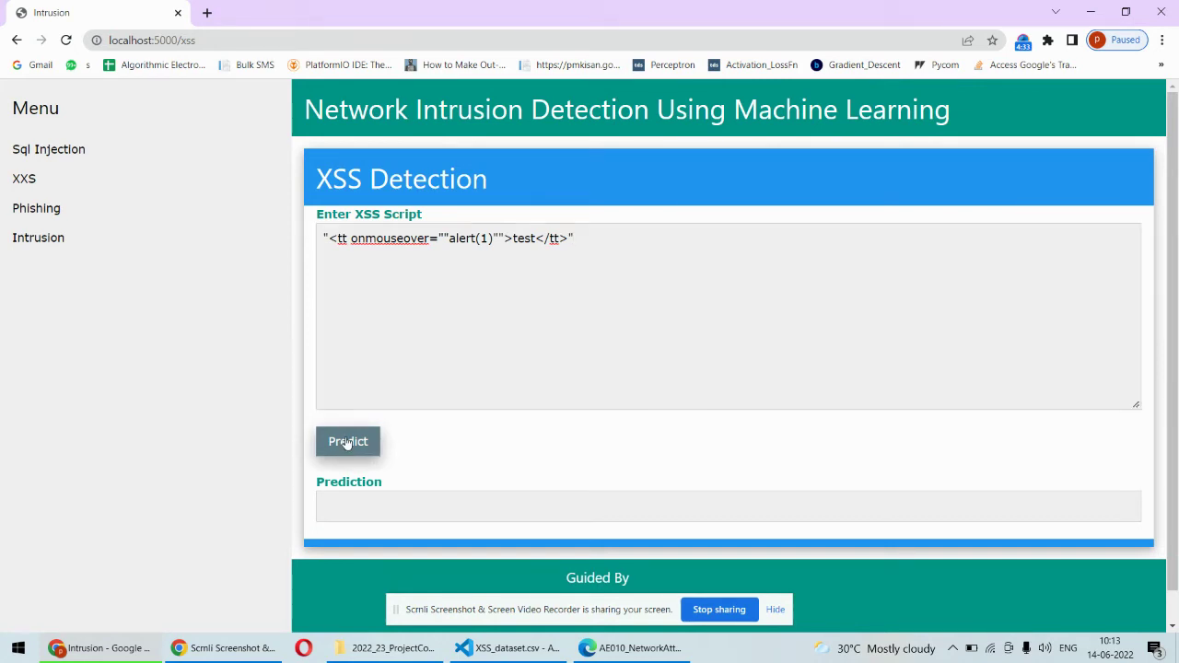
{"action": "left_click", "coordinate": [394, 294]}
{"action": "left_click", "coordinate": [506, 648]}
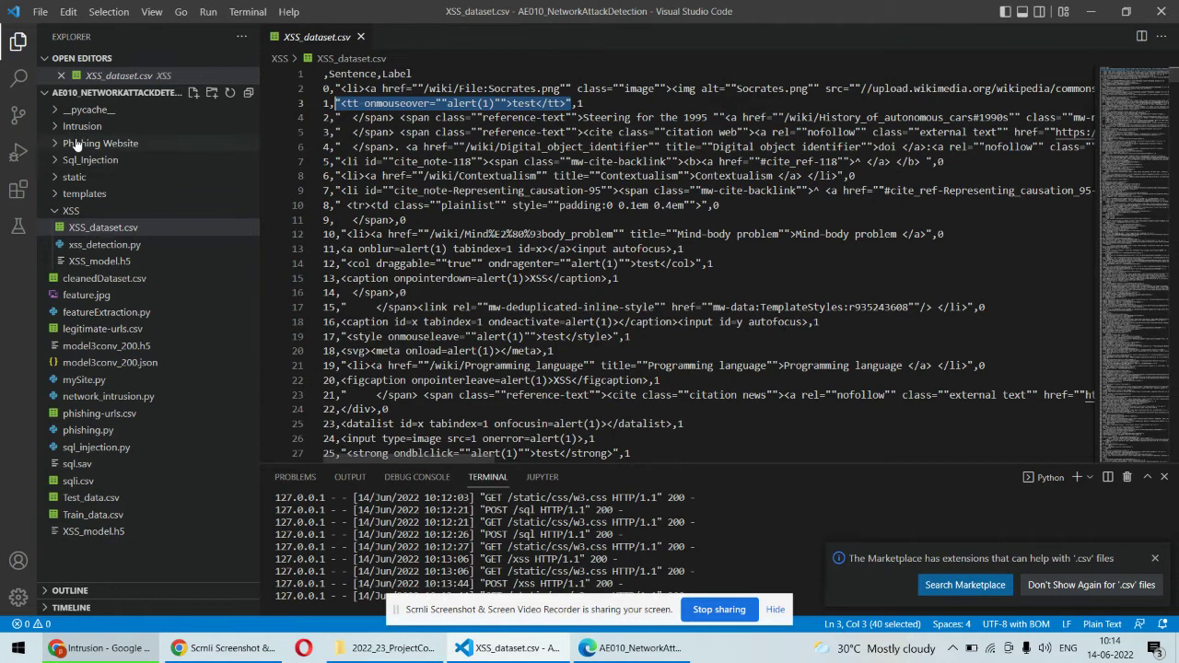
{"action": "left_click", "coordinate": [56, 212]}
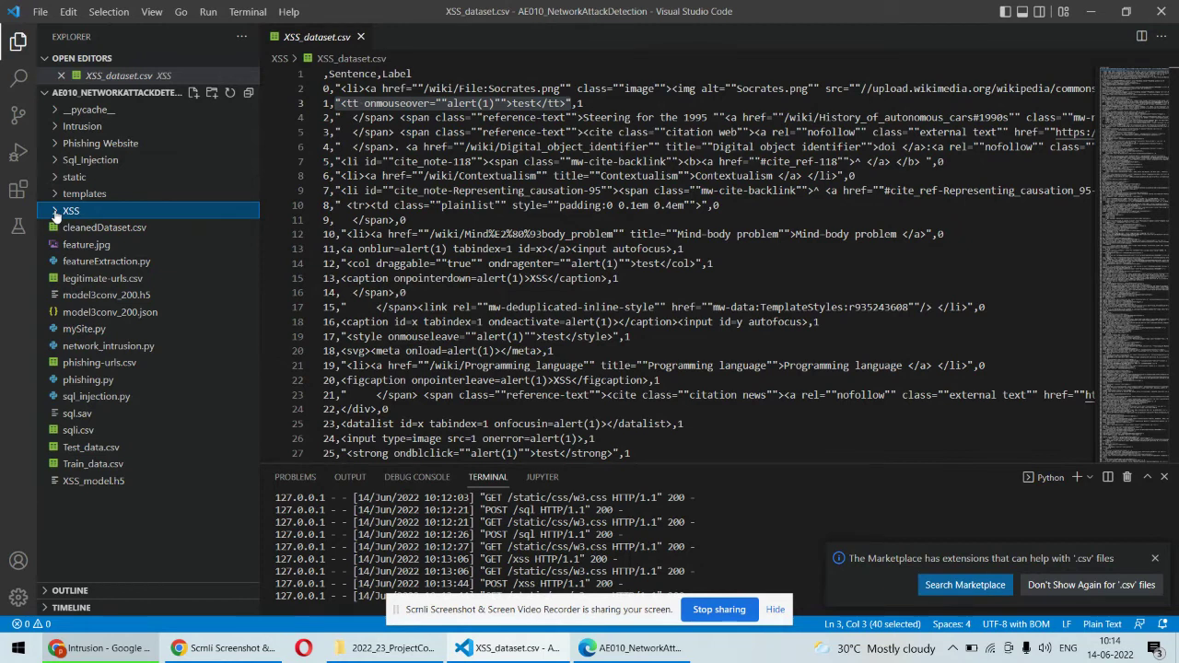
- On the Phishing page, check algorithmic-academy.com and get it judged a Legitimate URL
{"action": "left_click", "coordinate": [106, 653]}
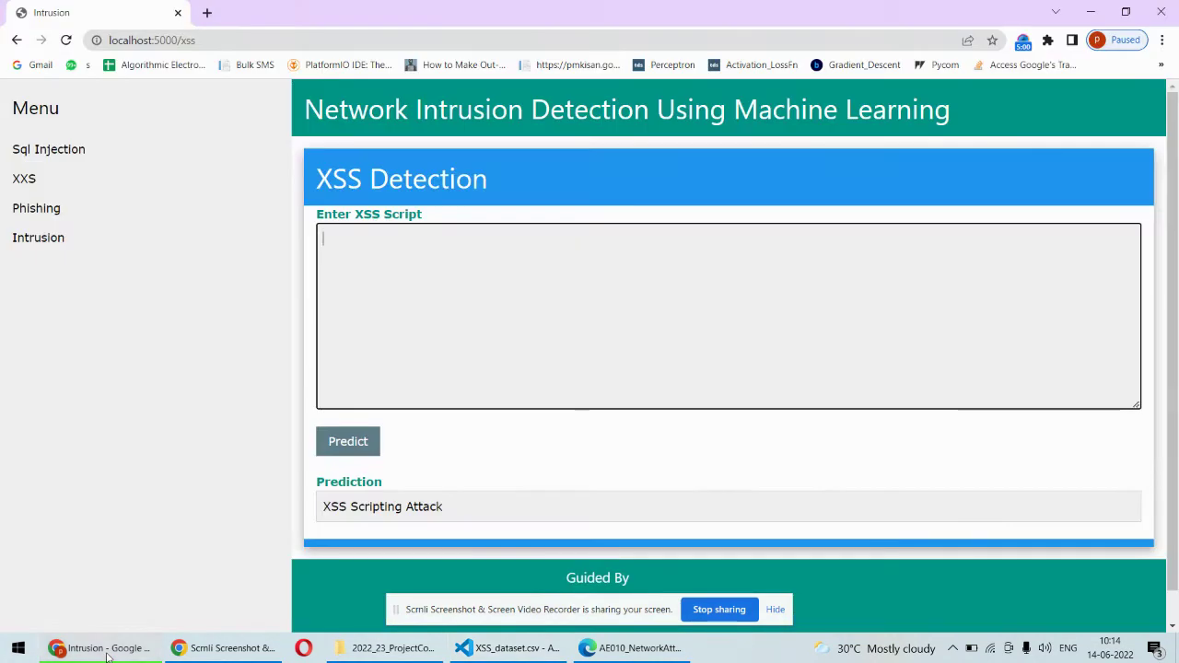
{"action": "left_click", "coordinate": [23, 213]}
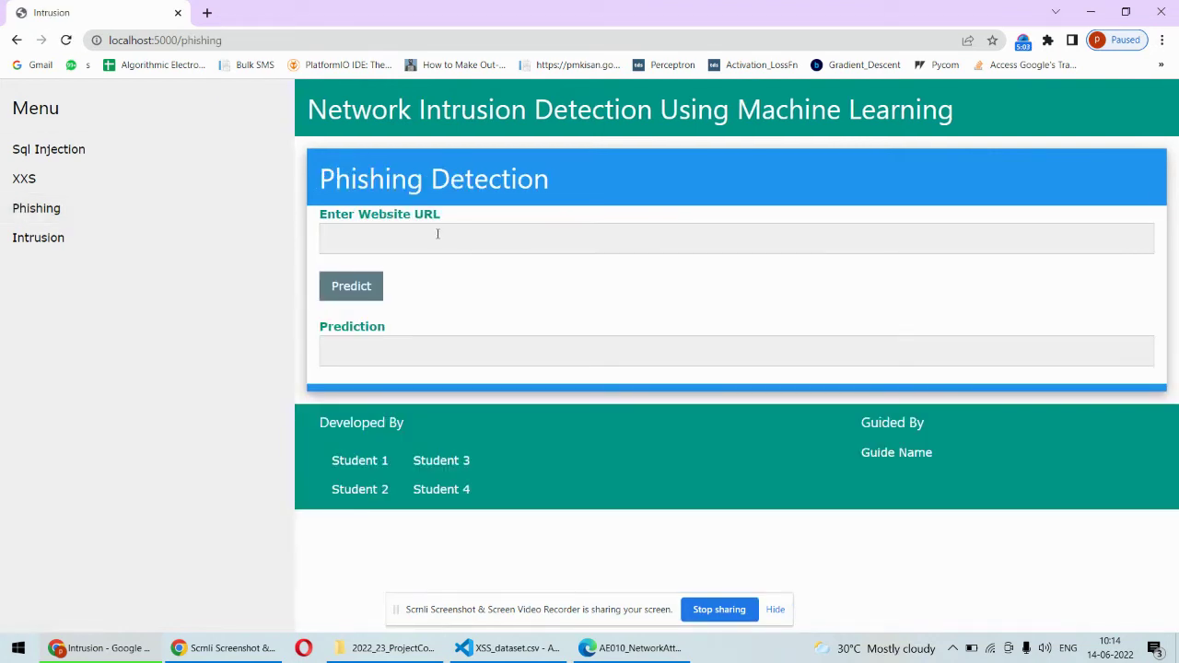
{"action": "left_click", "coordinate": [465, 238]}
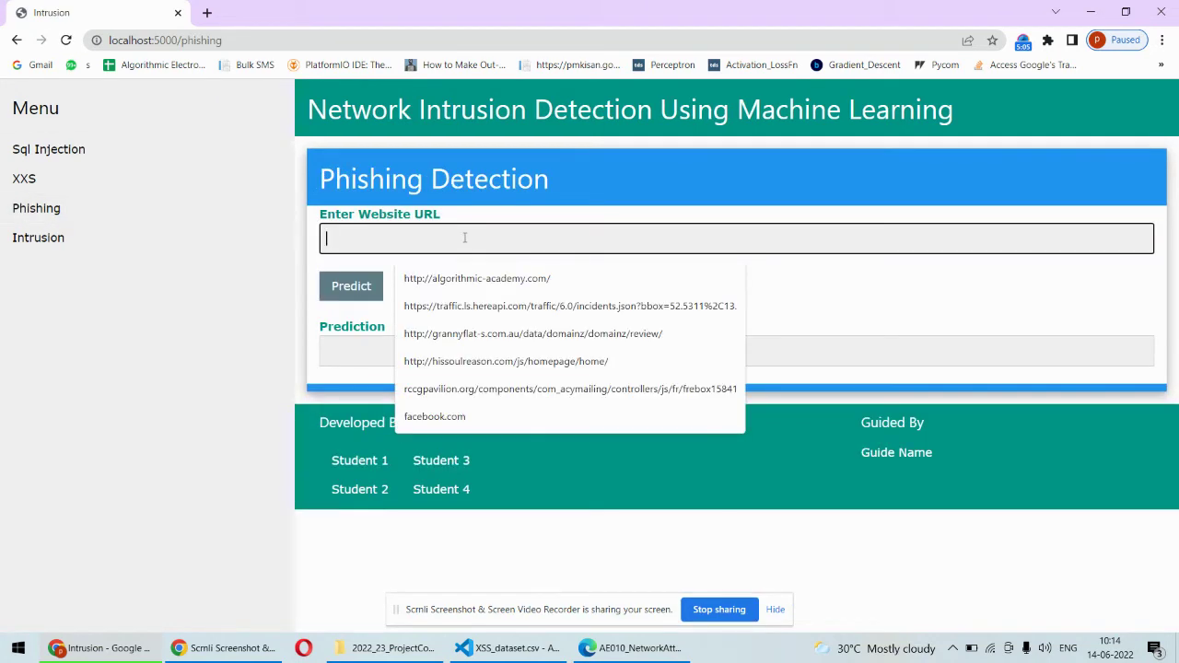
{"action": "left_click", "coordinate": [477, 278]}
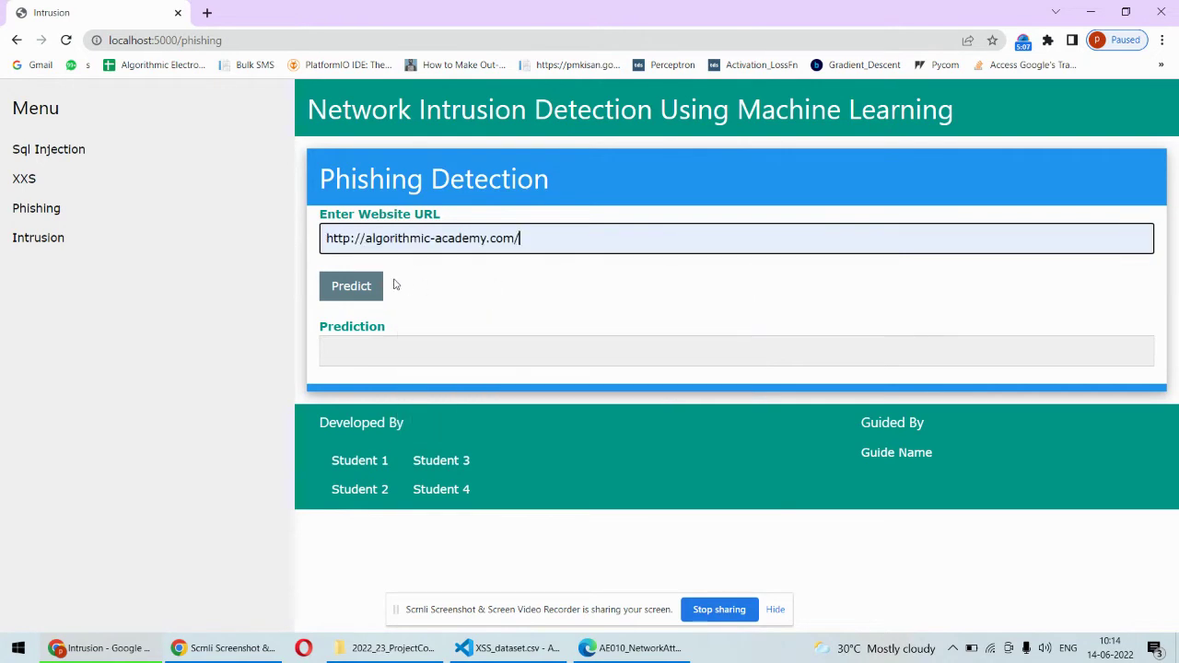
{"action": "left_click", "coordinate": [350, 285]}
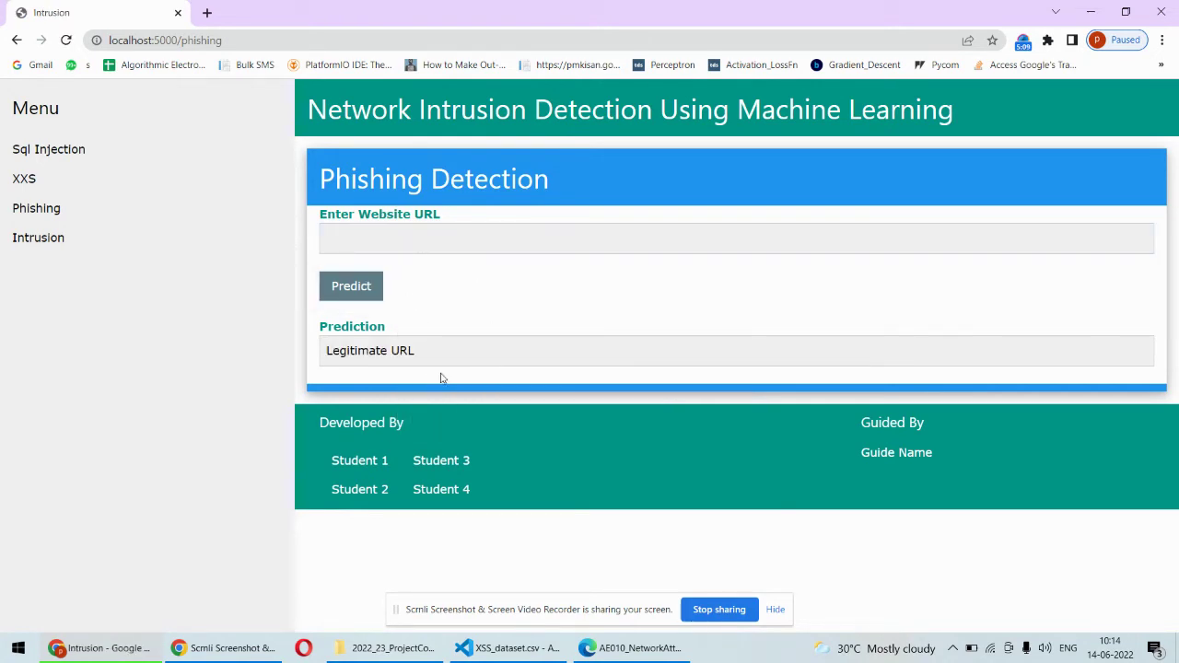
{"action": "left_click_drag", "start_coordinate": [419, 350], "coordinate": [318, 359]}
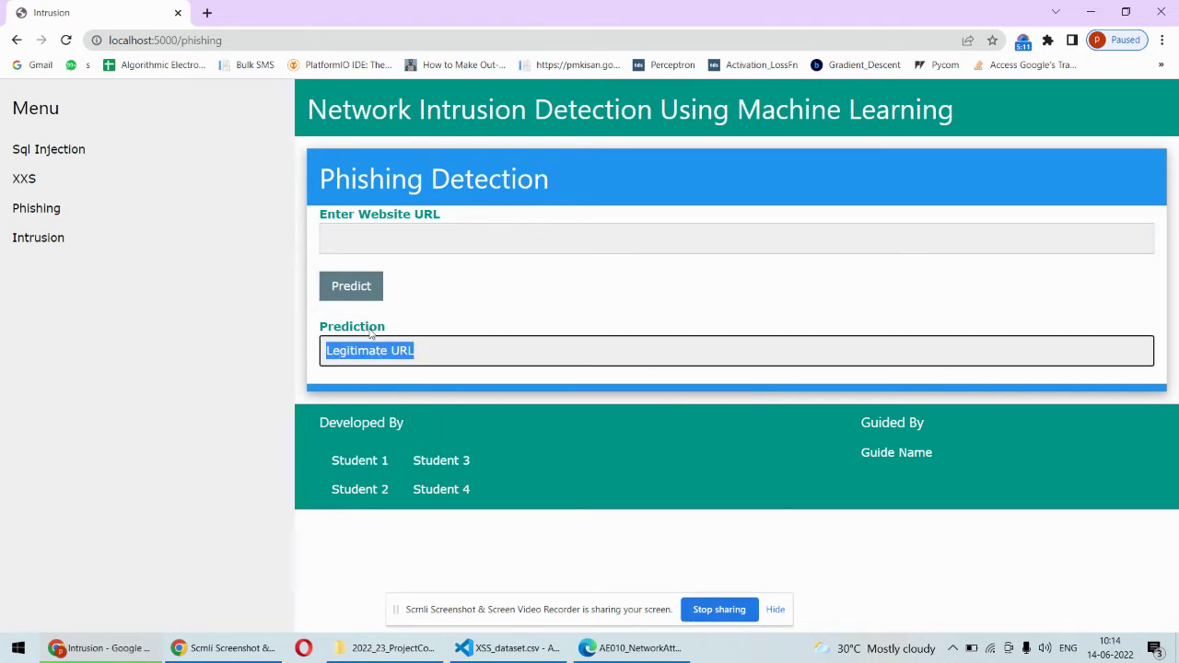
{"action": "left_click", "coordinate": [429, 318]}
- Check hissoulreason.com and get it judged a Phishing URL
{"action": "left_click", "coordinate": [368, 234]}
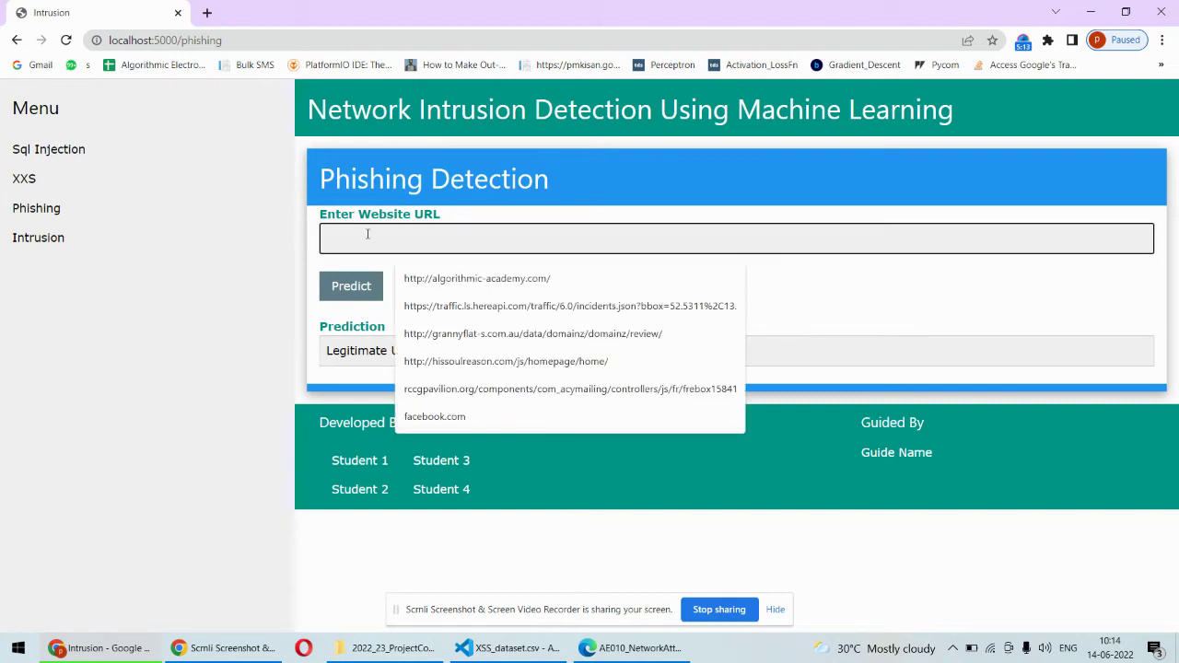
{"action": "left_click", "coordinate": [470, 362]}
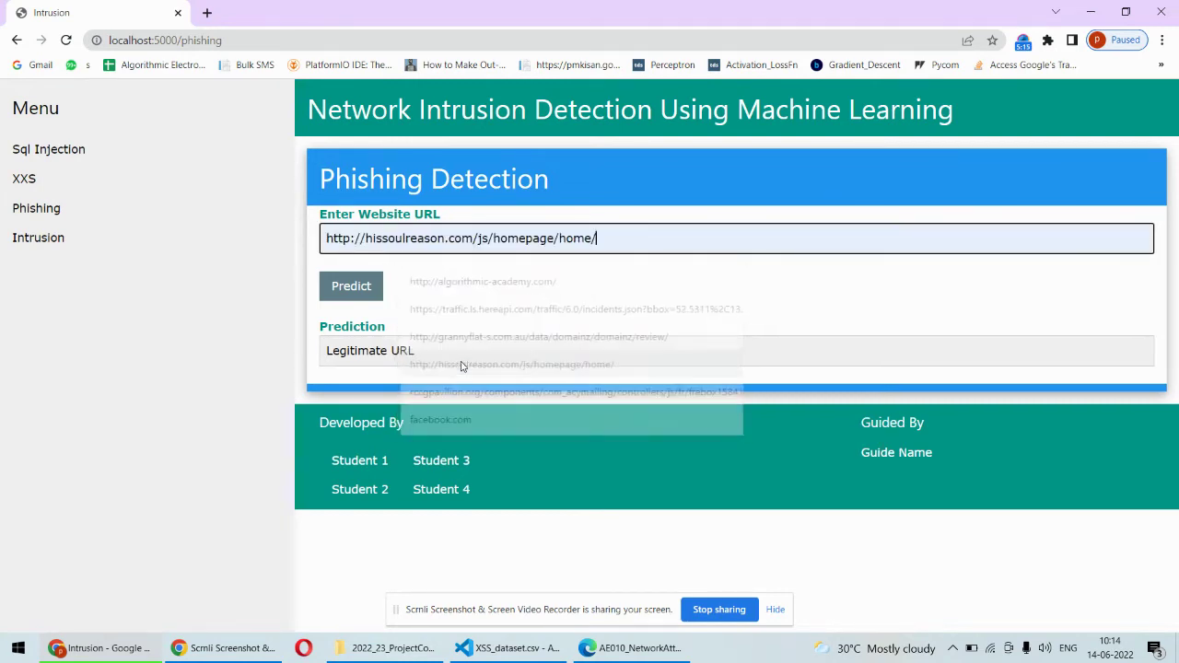
{"action": "left_click", "coordinate": [351, 289]}
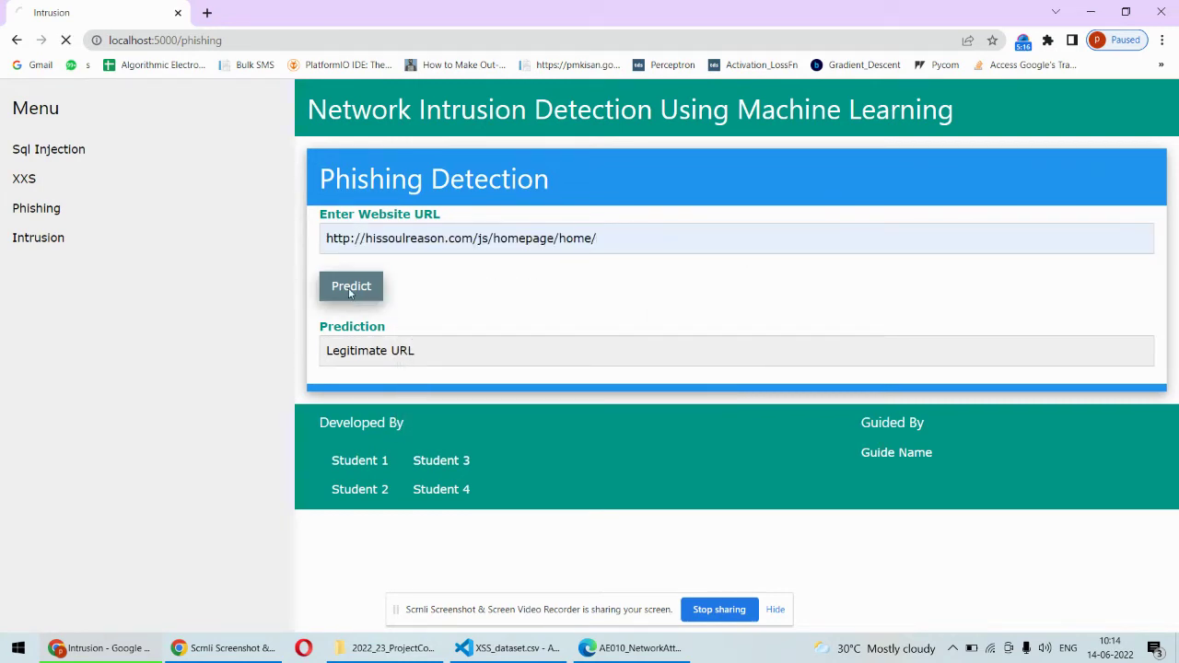
{"action": "left_click", "coordinate": [402, 353]}
{"action": "left_click_drag", "start_coordinate": [402, 353], "coordinate": [321, 360]}
{"action": "left_click", "coordinate": [433, 299]}
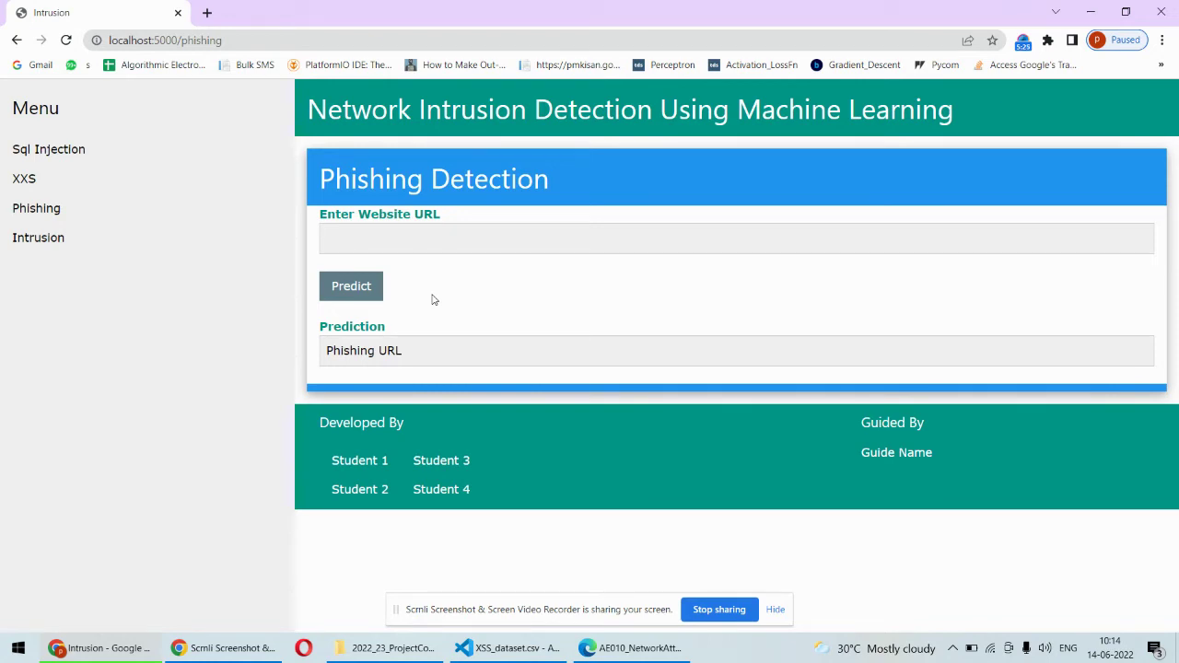
- Open the Intrusion packet test page, focus its test packet box, and return to VS Code
{"action": "left_click", "coordinate": [42, 239]}
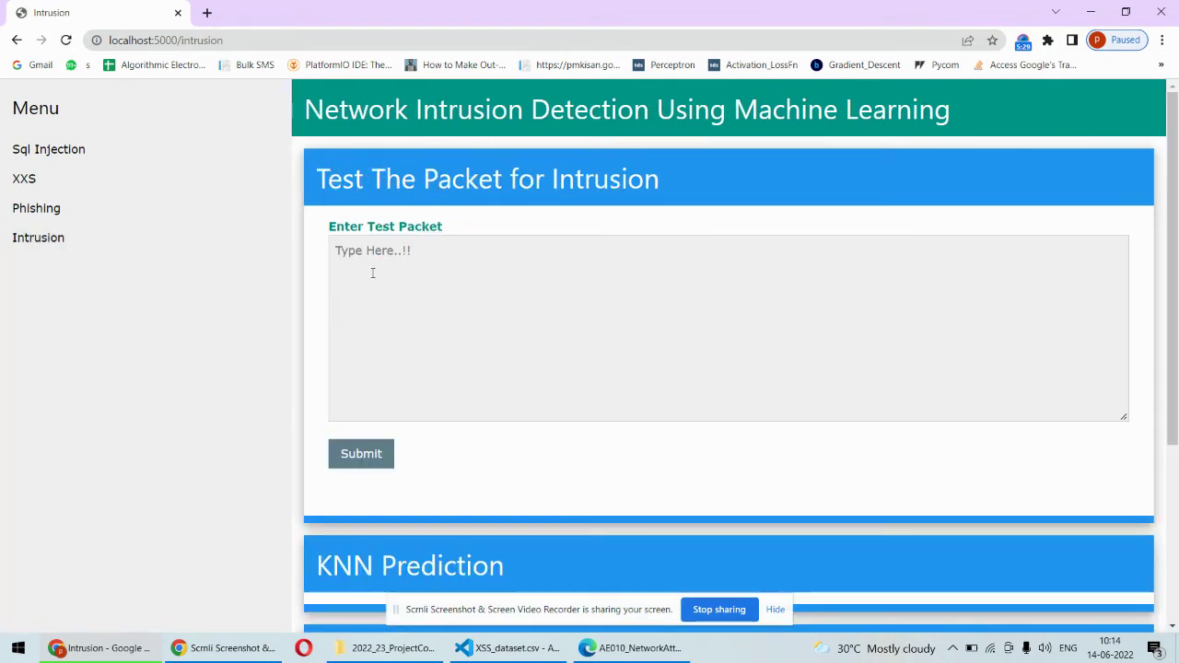
{"action": "left_click", "coordinate": [372, 272]}
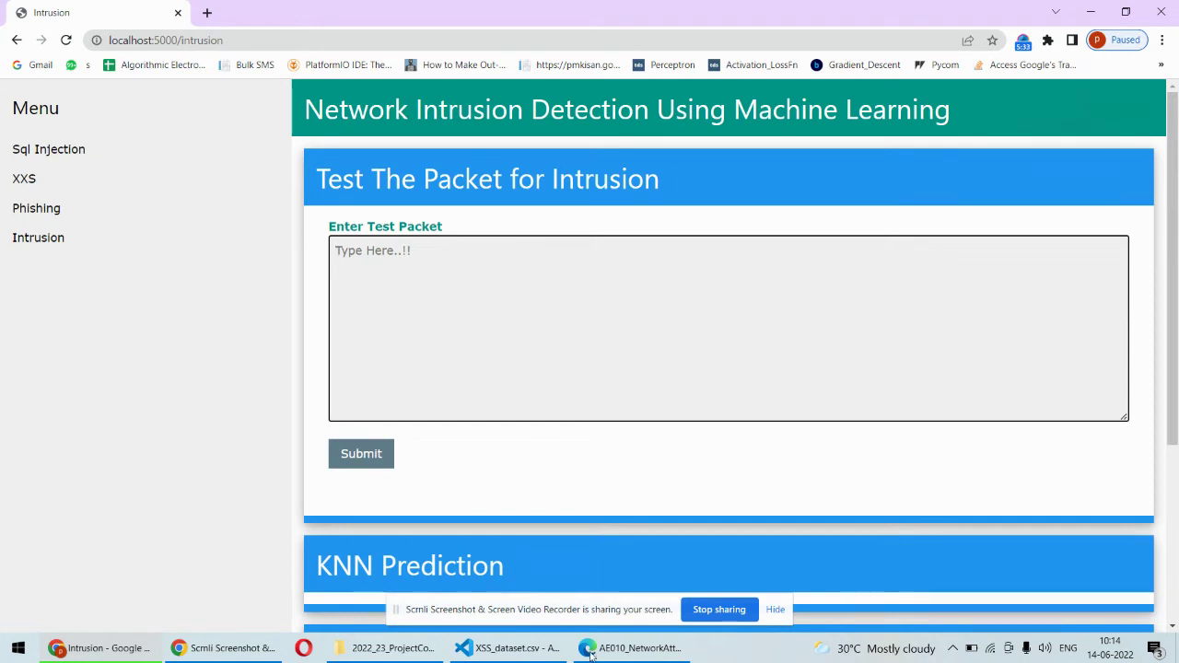
{"action": "left_click", "coordinate": [505, 650]}
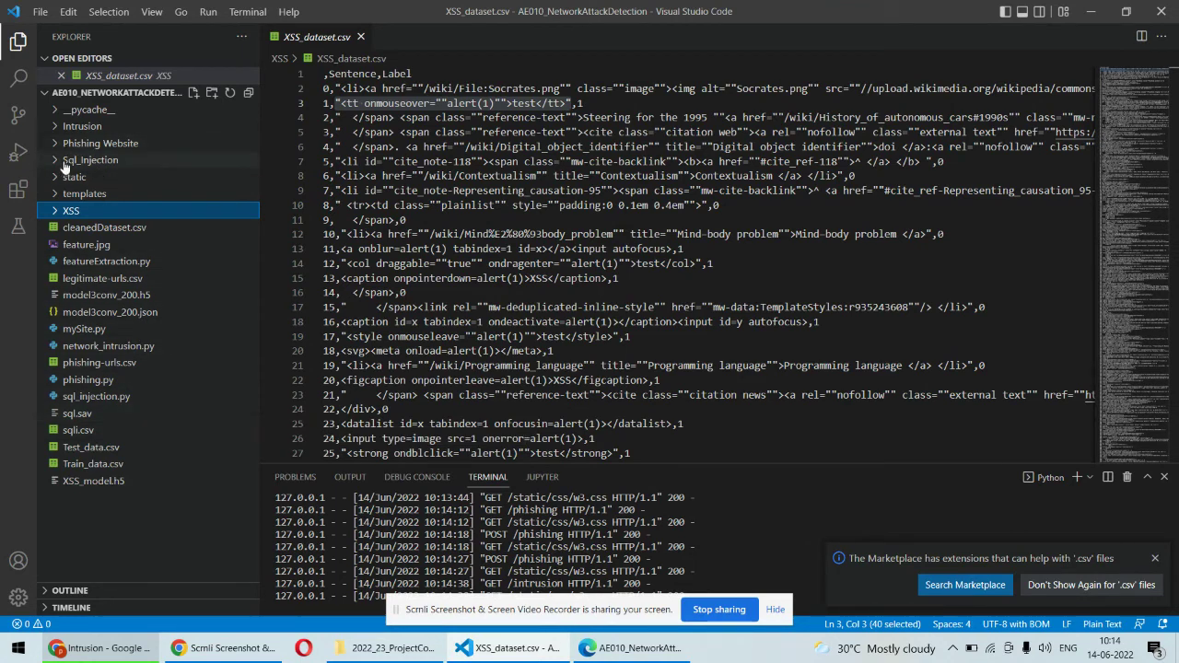
- Open TestPackates.csv from the Intrusion folder and select its first packet row on line 2
{"action": "left_click", "coordinate": [56, 126]}
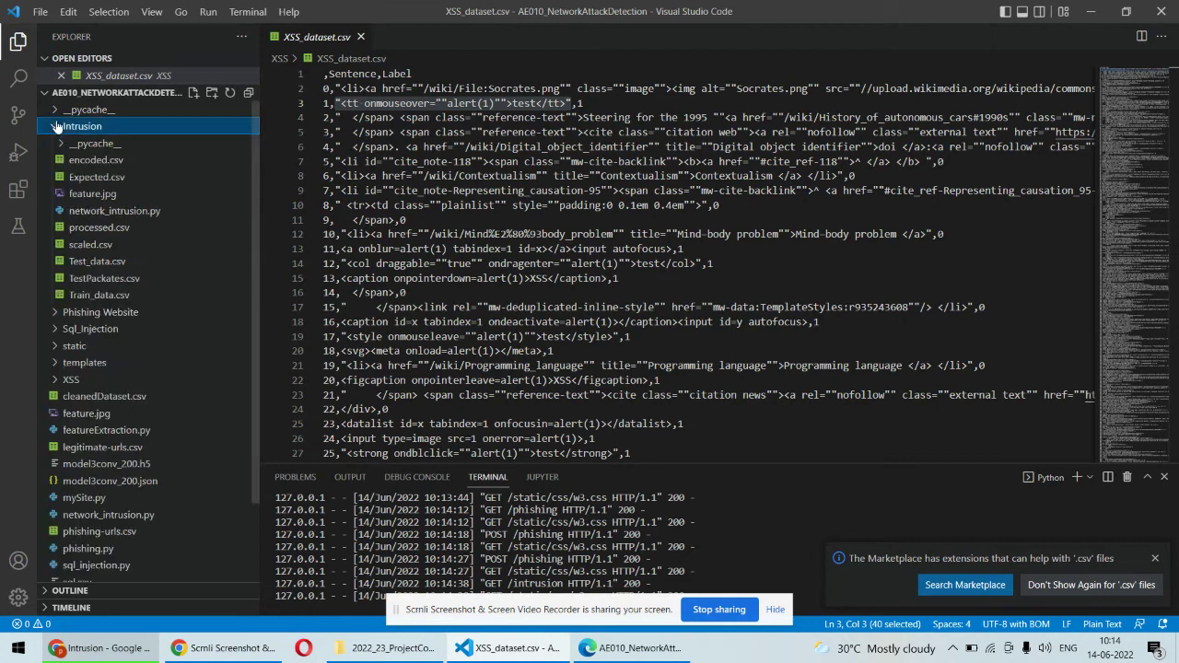
{"action": "left_click", "coordinate": [93, 280]}
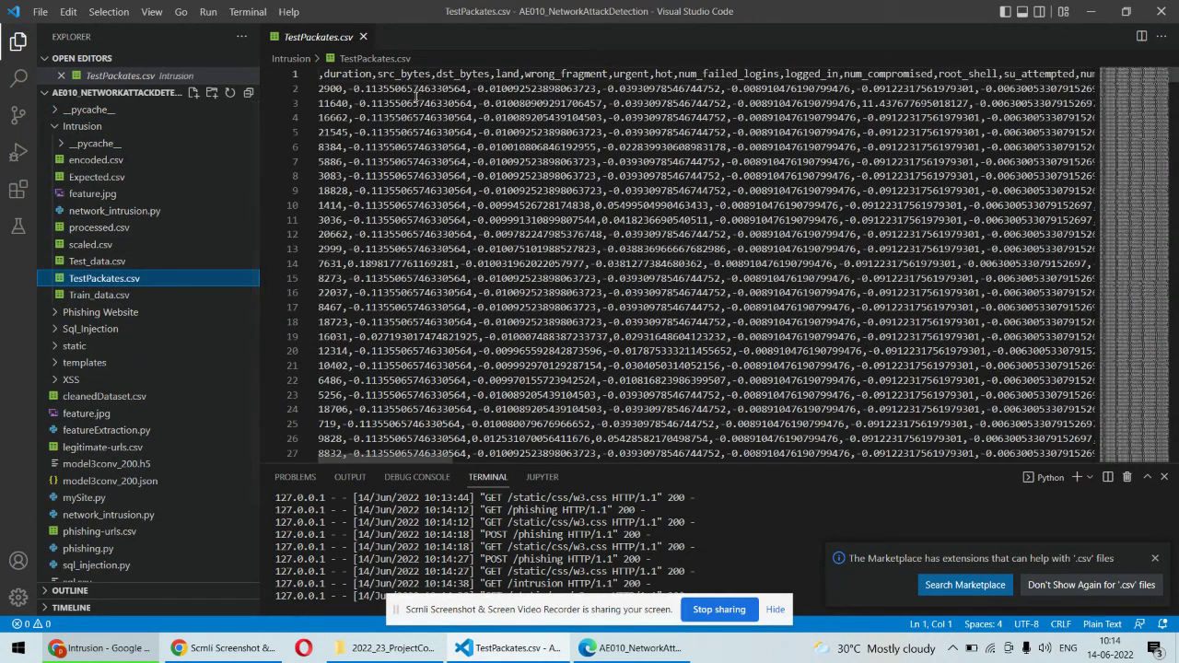
{"action": "triple_click", "coordinate": [415, 88]}
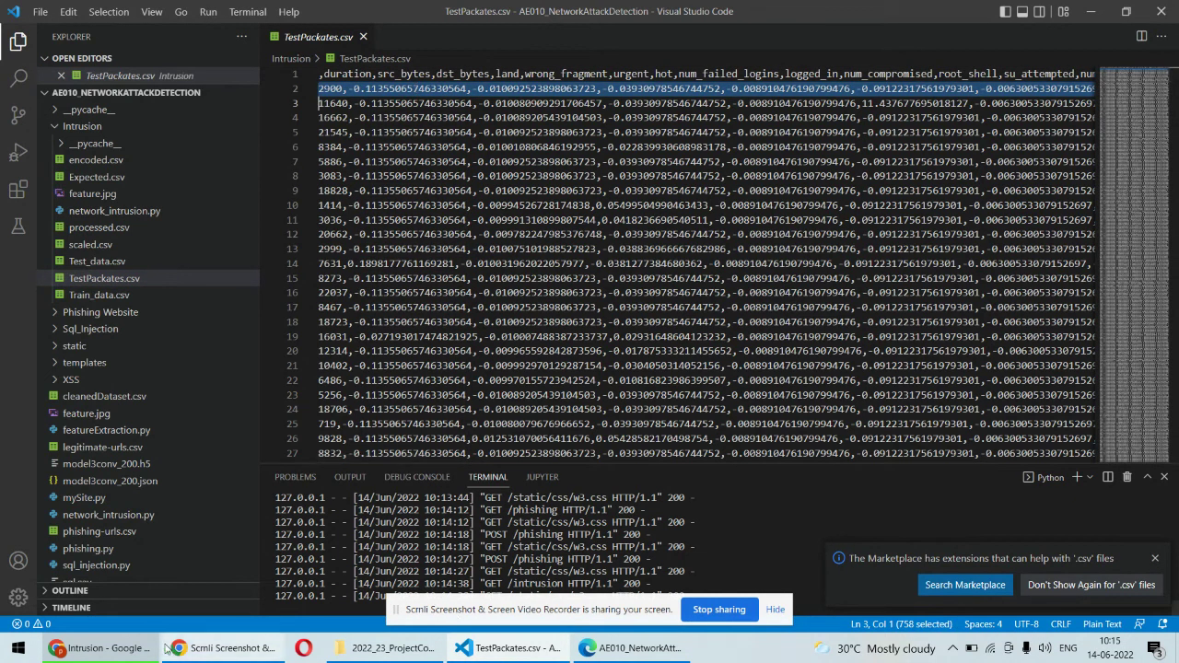
- Paste the packet row into Enter Test Packet and delete its leading 2900 index value
{"action": "left_click", "coordinate": [133, 648]}
{"action": "left_click", "coordinate": [436, 321]}
{"action": "key", "text": "ctrl+v"}
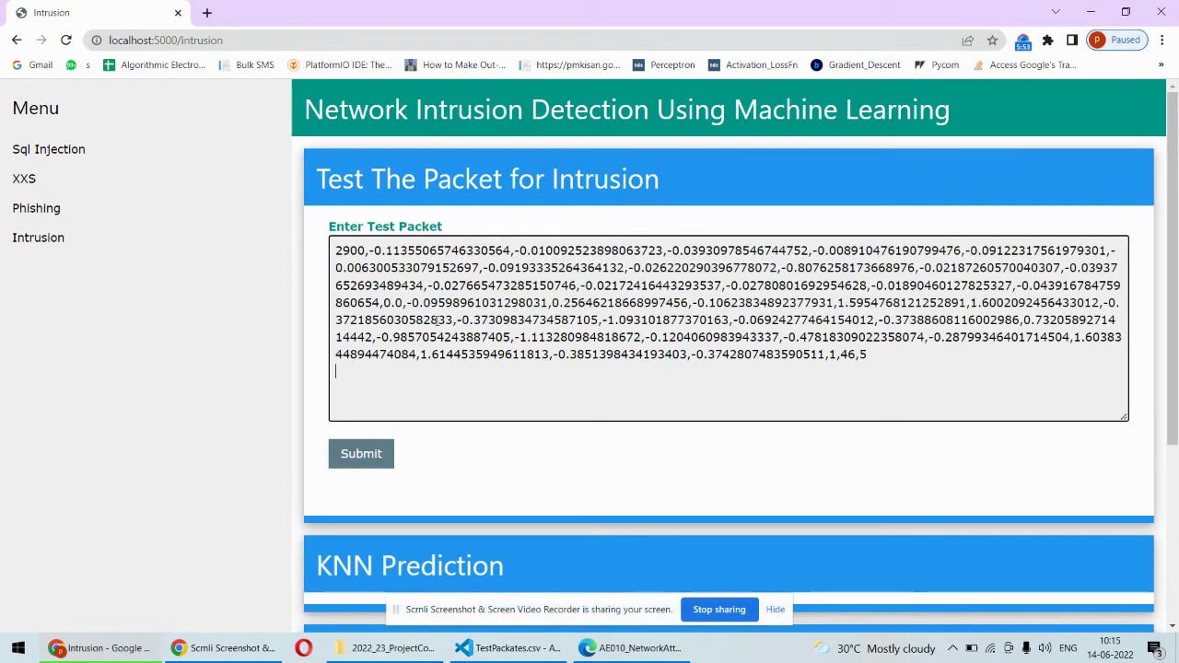
{"action": "left_click_drag", "start_coordinate": [367, 250], "coordinate": [329, 249]}
{"action": "key", "text": "Right"}
{"action": "key", "text": "Right"}
{"action": "key", "text": "BackSpace"}
{"action": "key", "text": "BackSpace"}
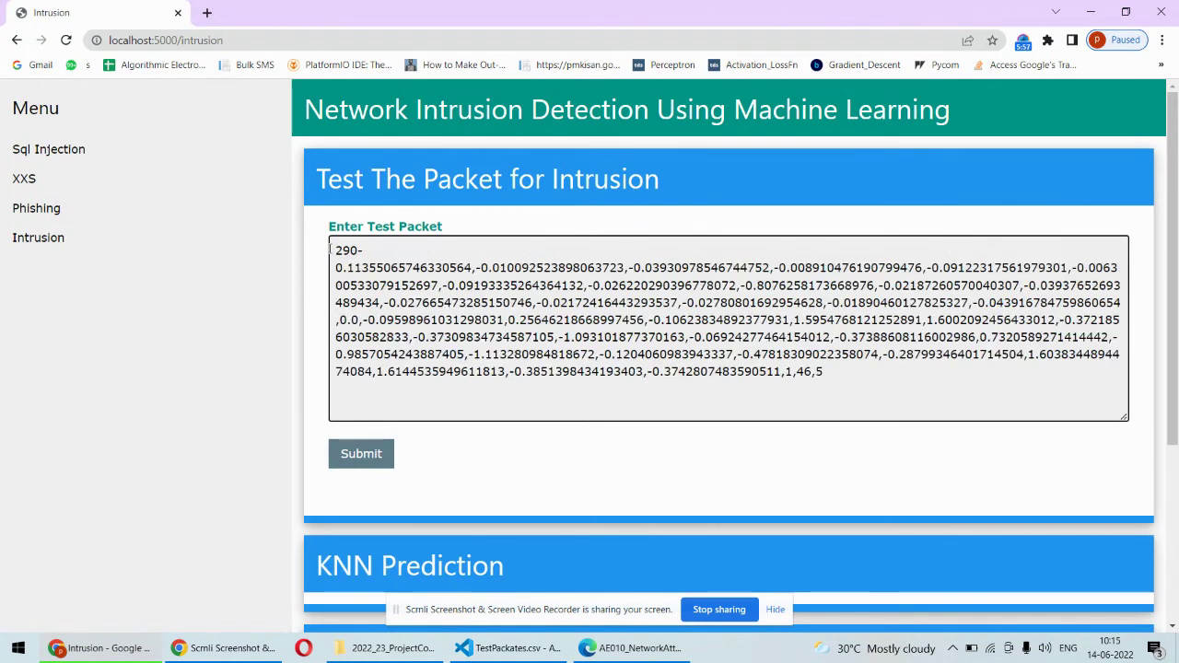
{"action": "key", "text": "BackSpace"}
{"action": "left_click", "coordinate": [350, 249]}
{"action": "key", "text": "BackSpace"}
{"action": "key", "text": "BackSpace"}
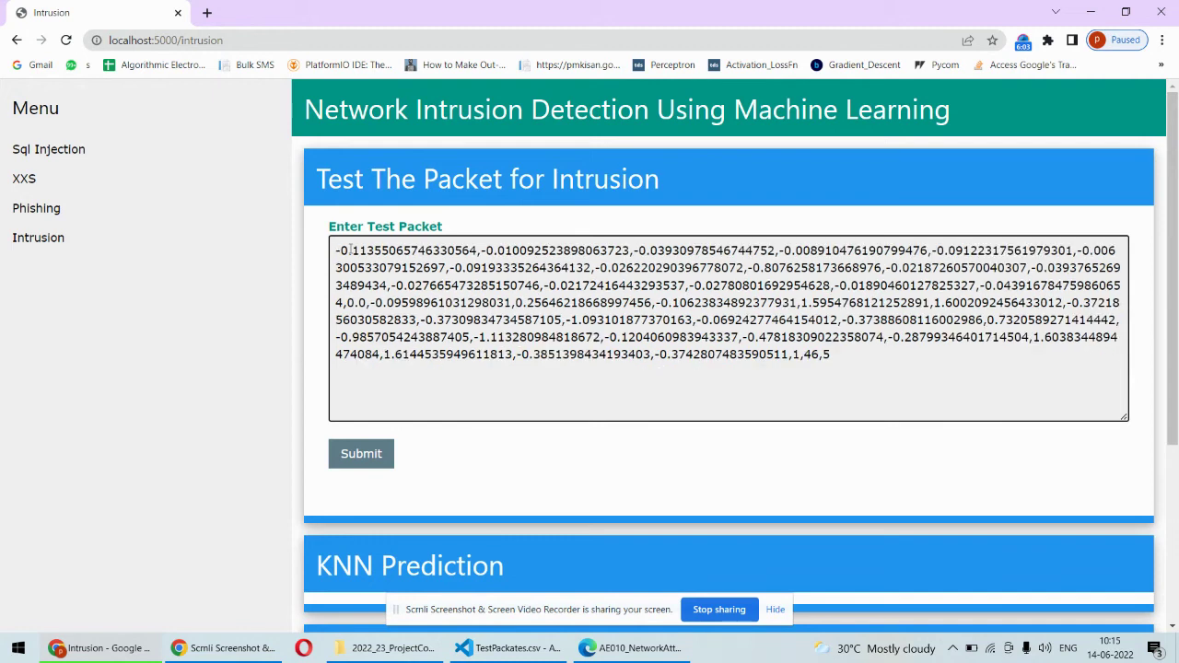
- Submit the packet and review the KNN, BNB and DTC predictions, each showing ['anomaly']
{"action": "left_click", "coordinate": [377, 453]}
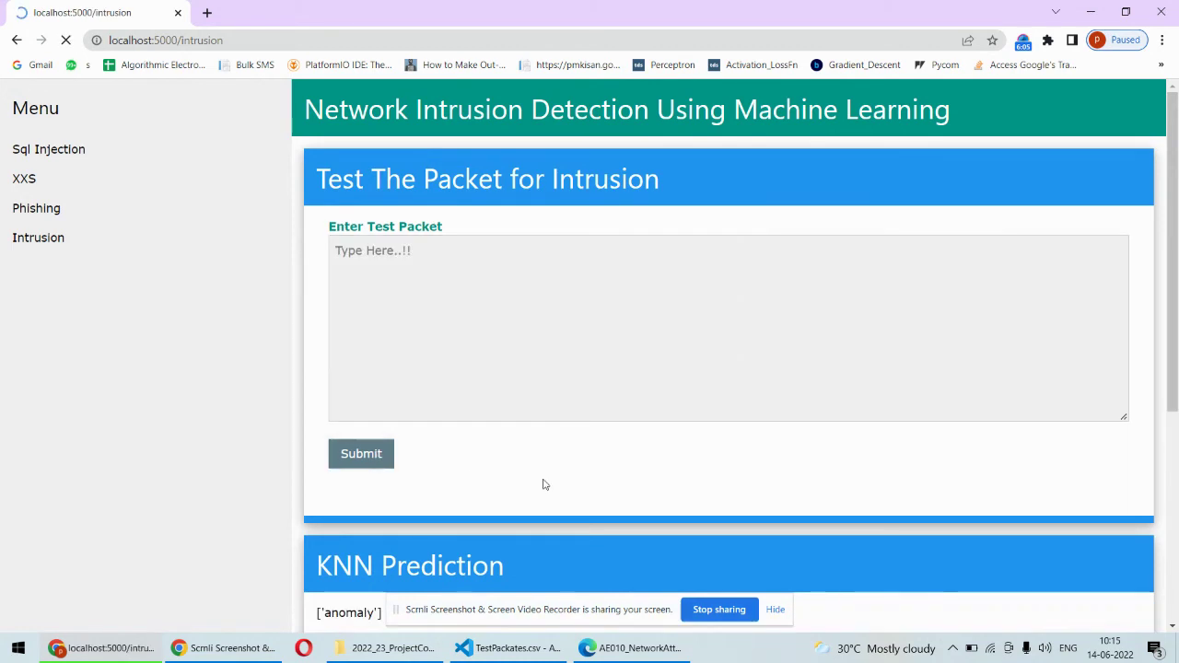
{"action": "left_click_drag", "start_coordinate": [1175, 343], "coordinate": [1175, 403]}
{"action": "scroll", "coordinate": [1175, 403], "scroll_direction": "down", "scroll_amount": 1}
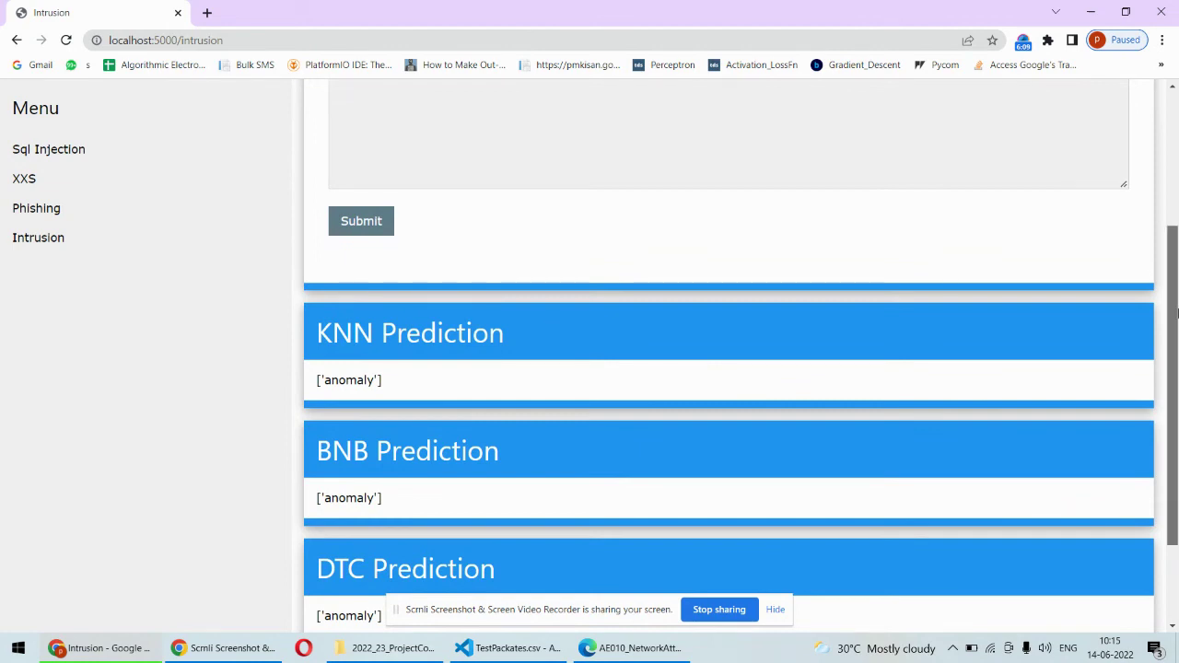
{"action": "scroll", "coordinate": [1175, 295], "scroll_direction": "down", "scroll_amount": 1}
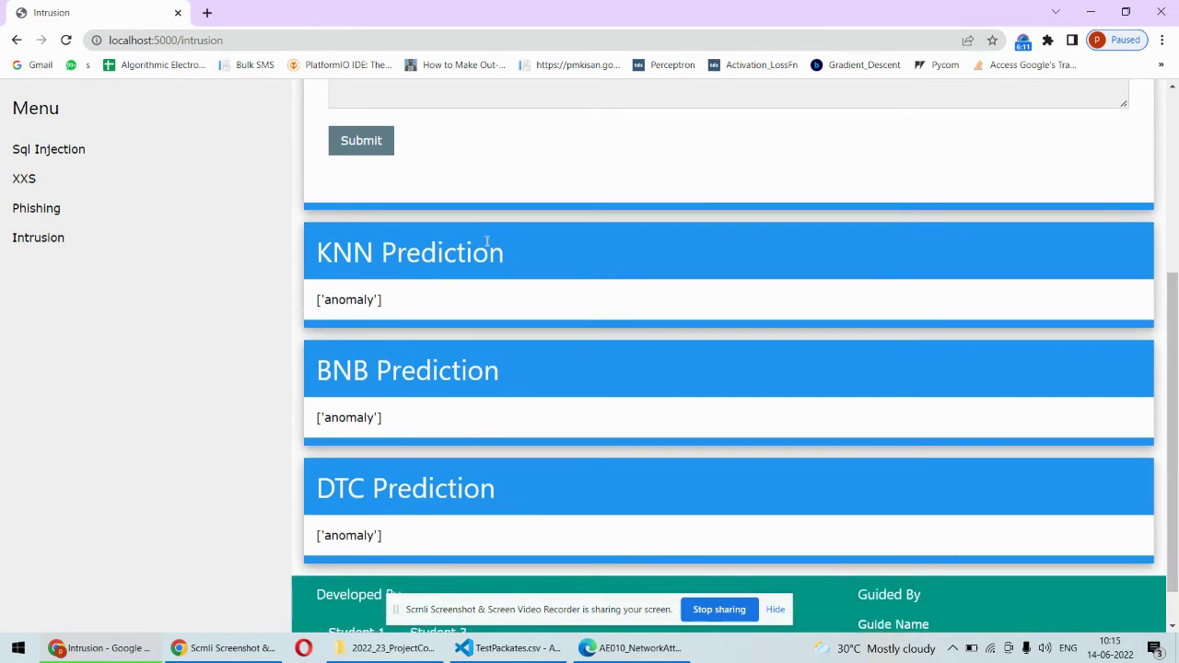
{"action": "left_click_drag", "start_coordinate": [507, 258], "coordinate": [313, 255]}
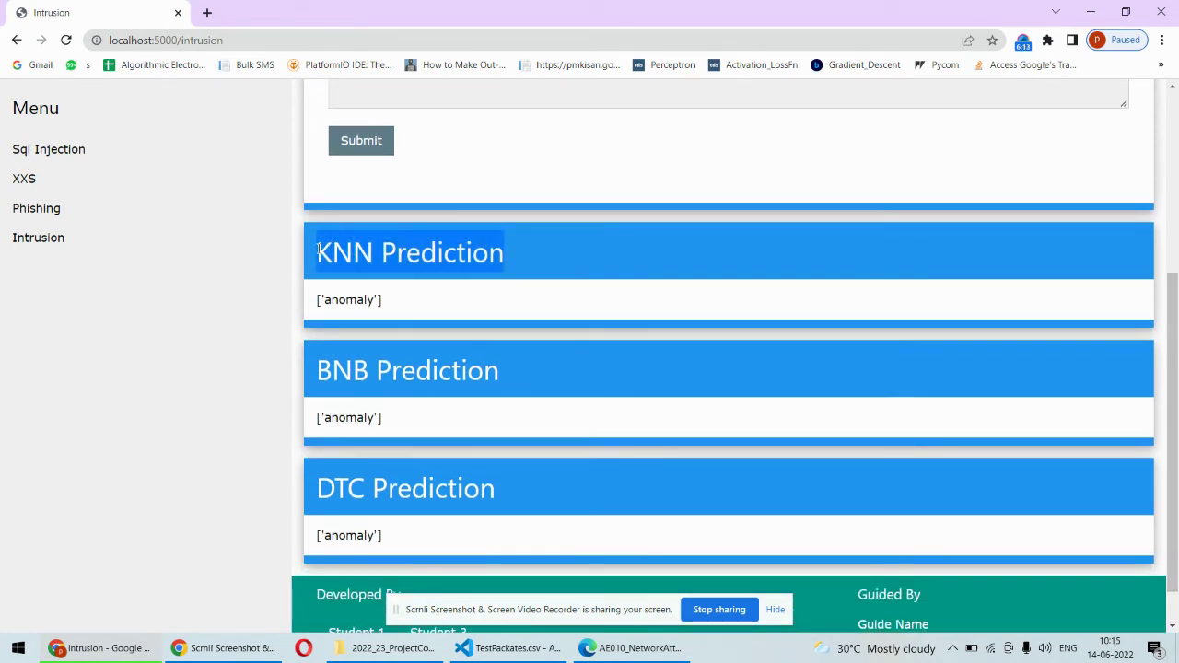
{"action": "triple_click", "coordinate": [370, 382]}
{"action": "left_click_drag", "start_coordinate": [378, 411], "coordinate": [410, 434]}
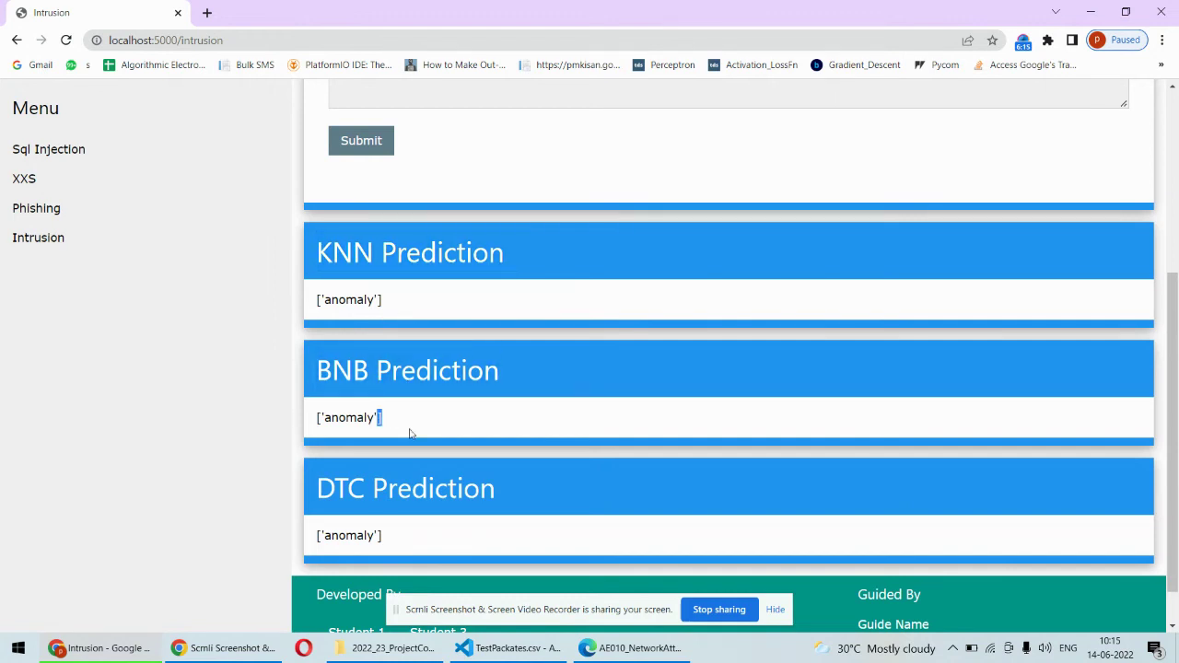
{"action": "left_click", "coordinate": [412, 435]}
{"action": "left_click_drag", "start_coordinate": [1177, 369], "coordinate": [1177, 188]}
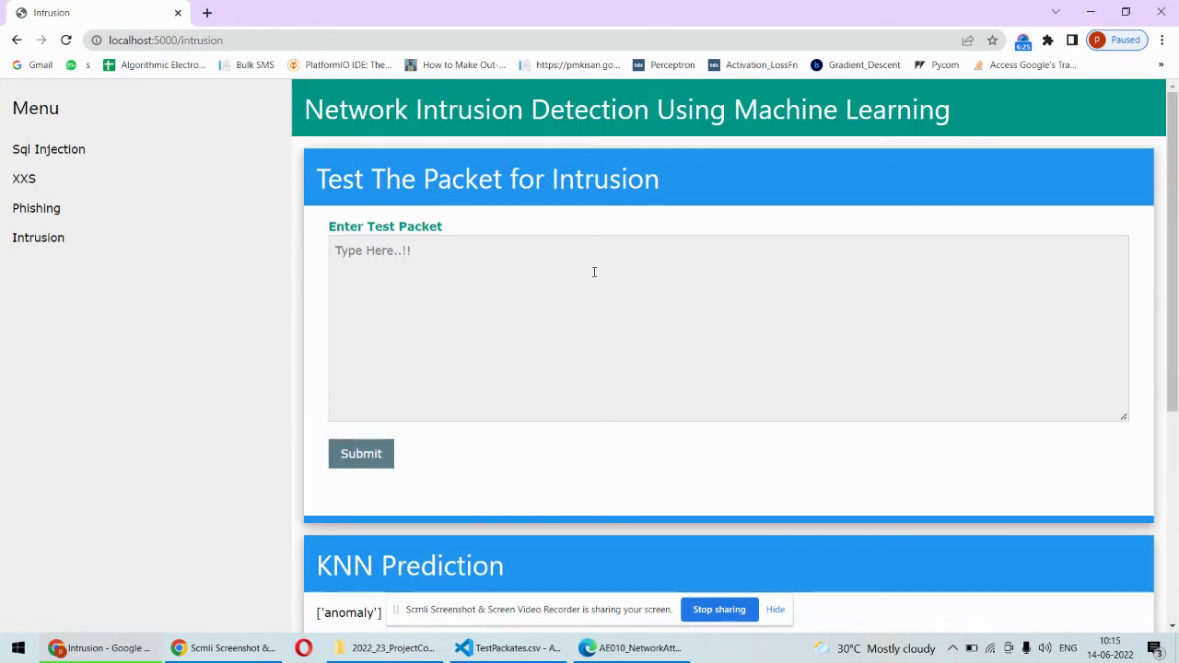